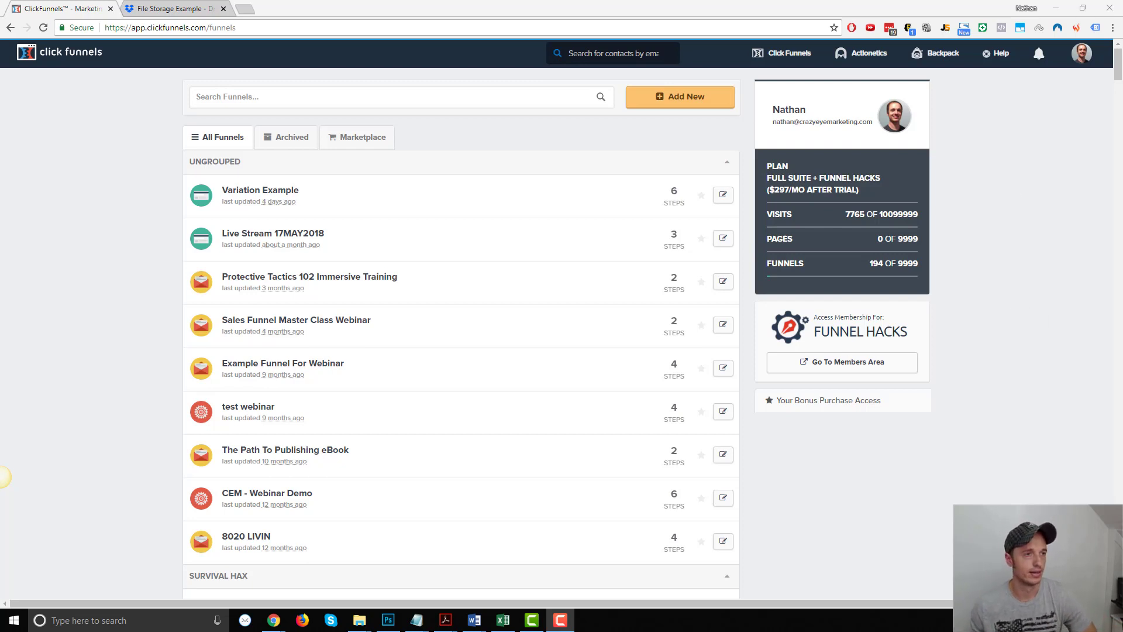
Create a Sell Your Product > Sales Funnel named 'Demo Thank You Page'.
click(710, 97)
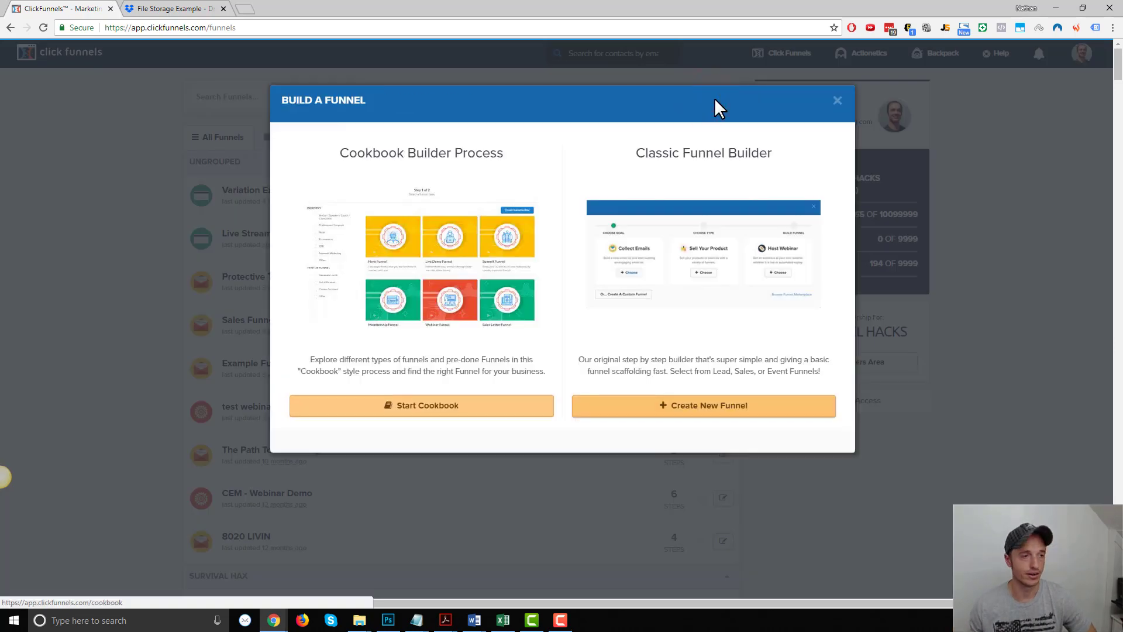
click(690, 408)
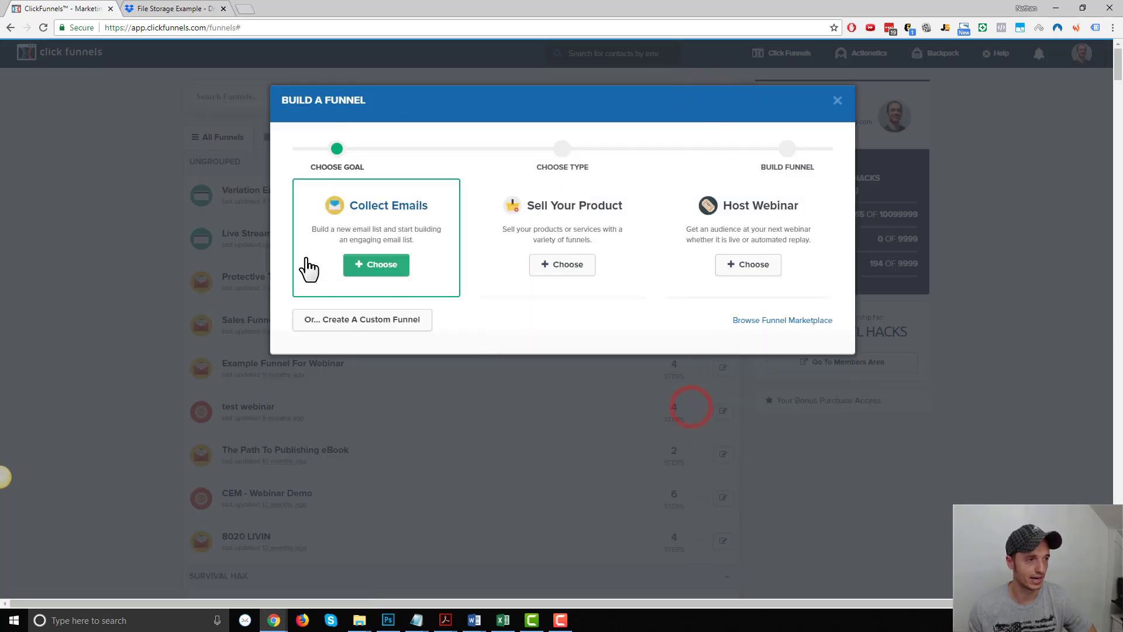
click(566, 268)
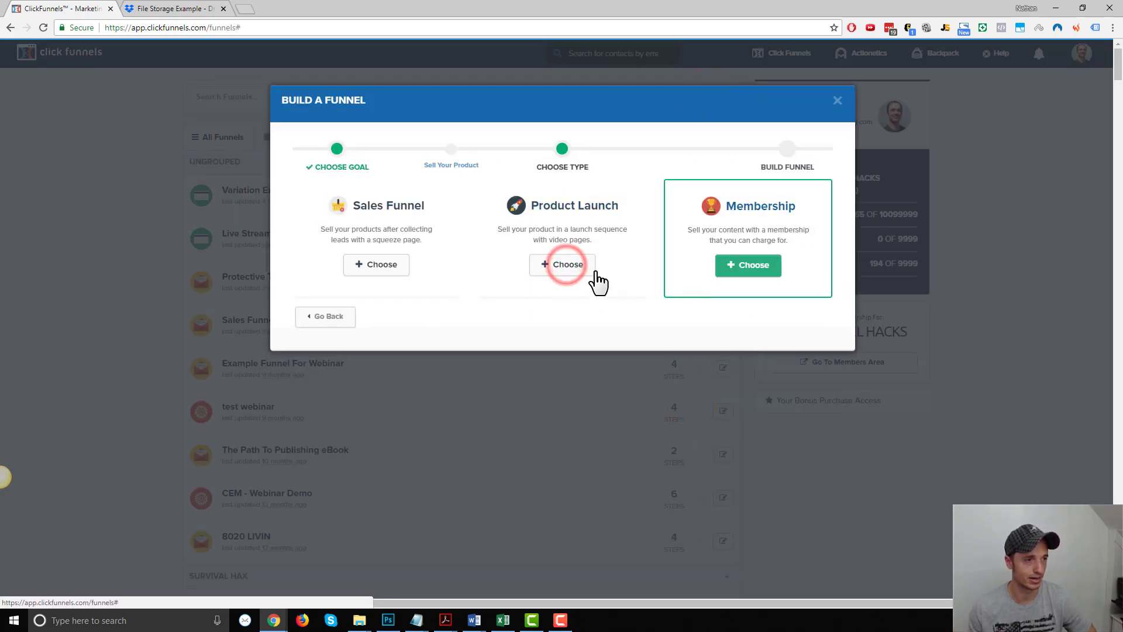
click(375, 264)
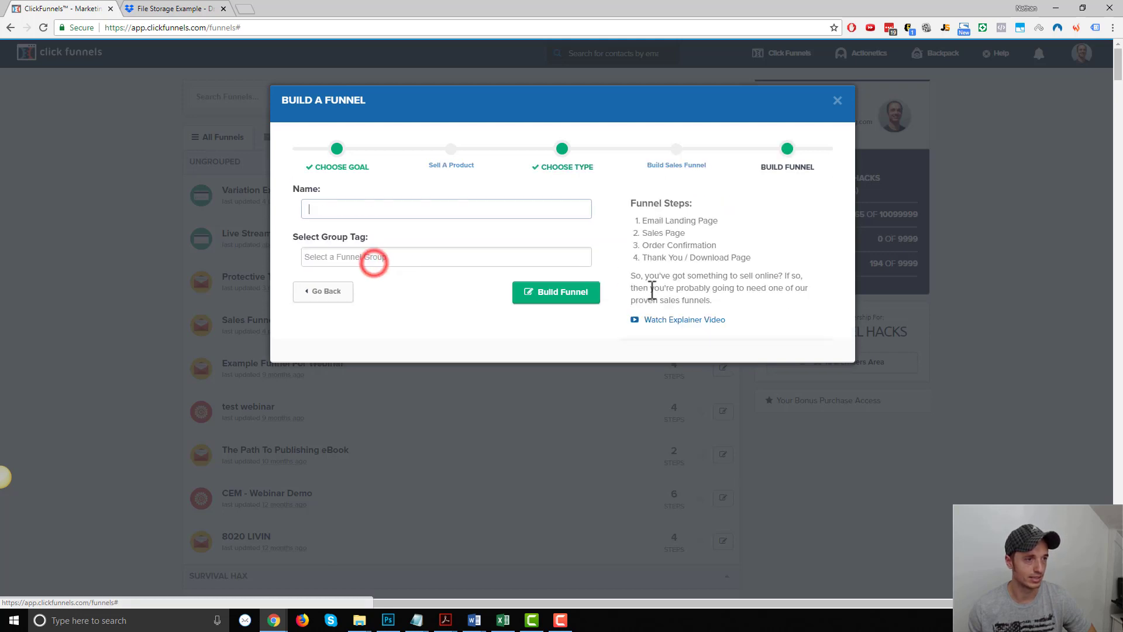
click(447, 210)
text(de)
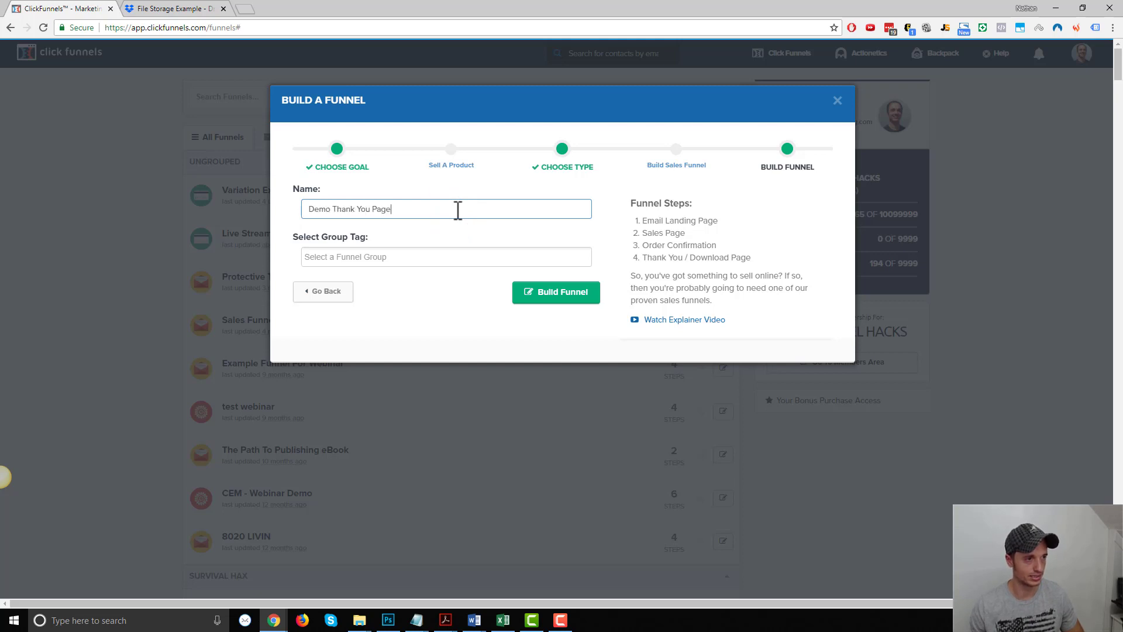
click(578, 296)
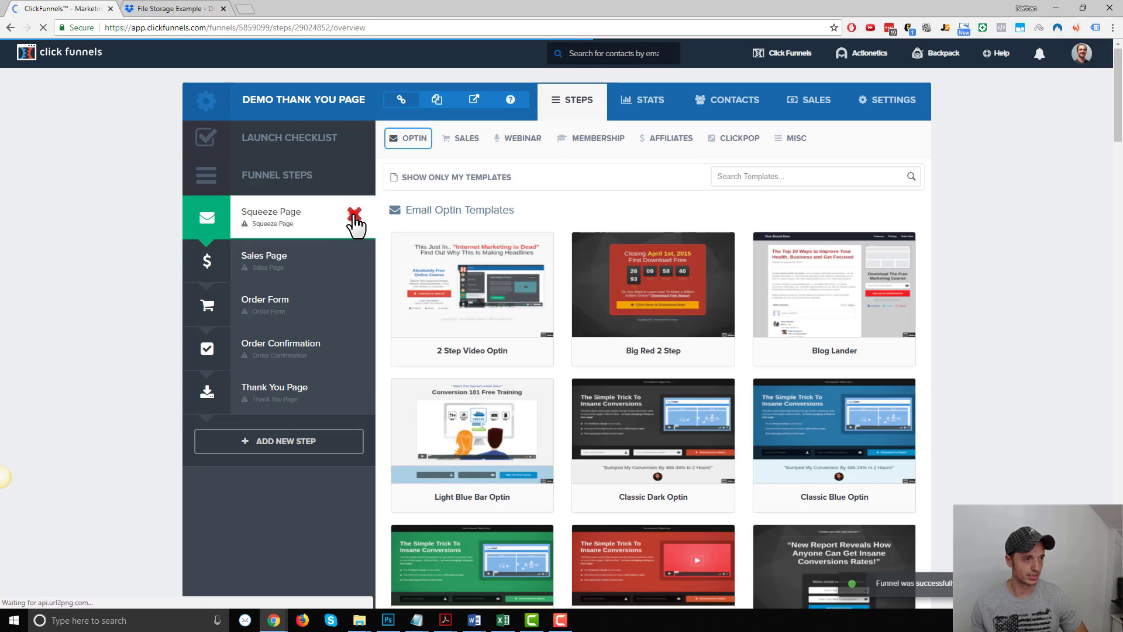
Delete the Squeeze Page and Sales Page steps, confirming each deletion.
click(354, 215)
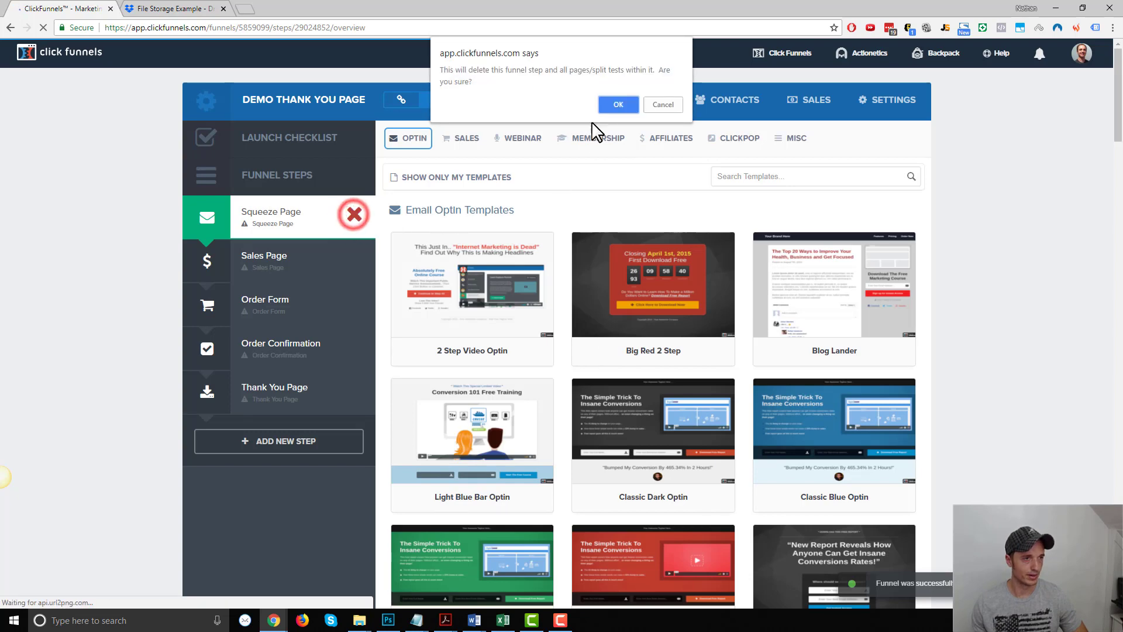
click(615, 105)
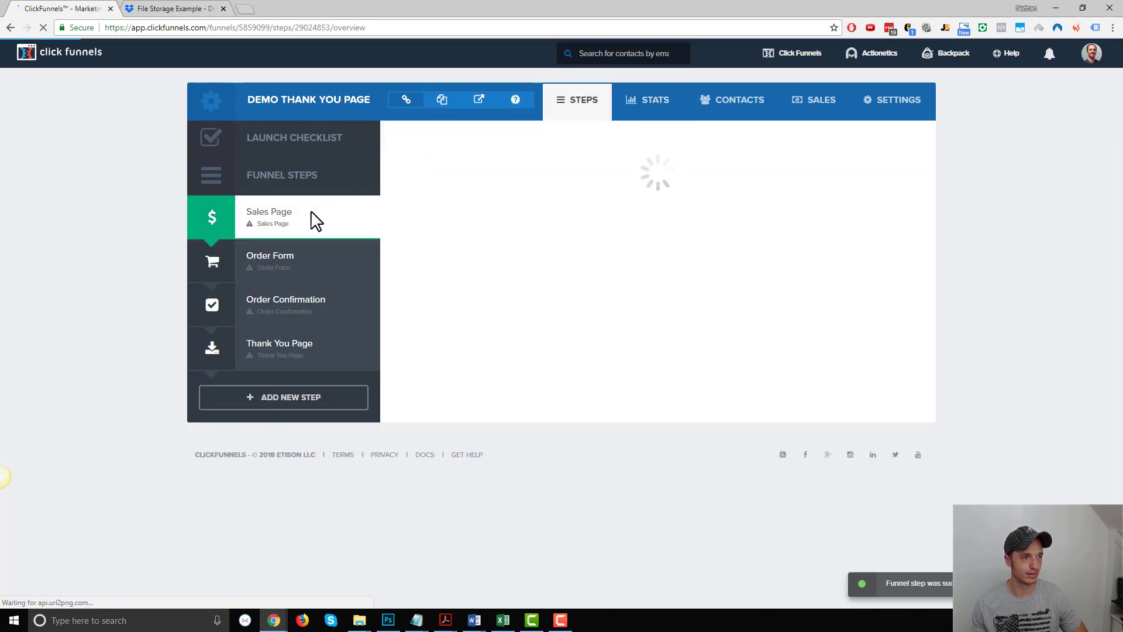
click(354, 215)
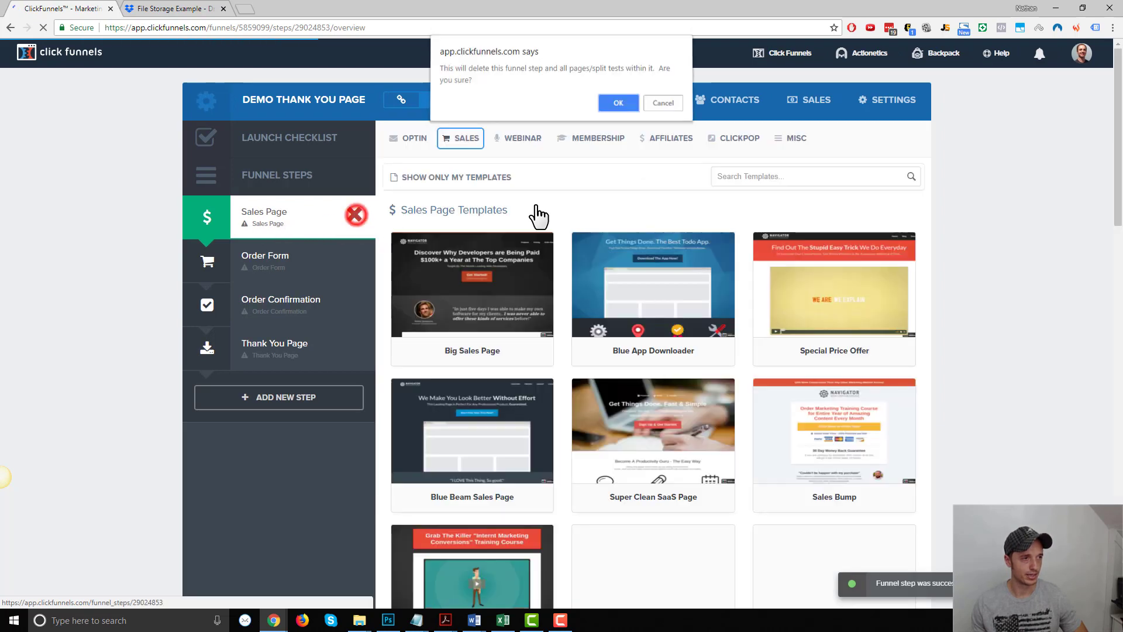
click(618, 107)
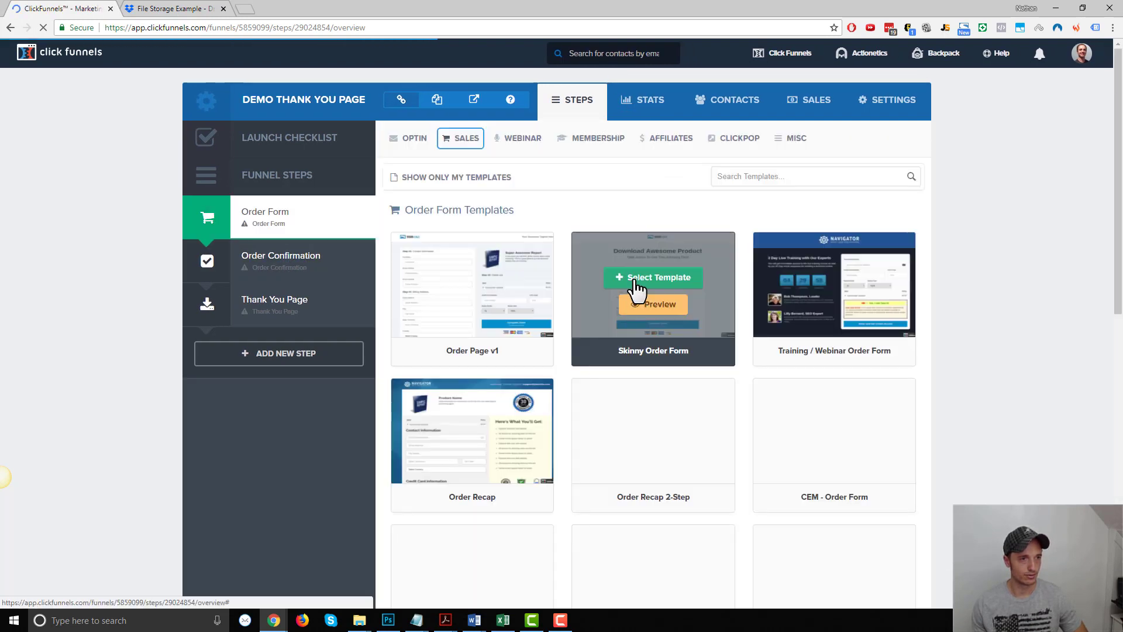
Apply the Skinny Order Form template to Order Form and the Order Confirmation template to its step.
click(640, 280)
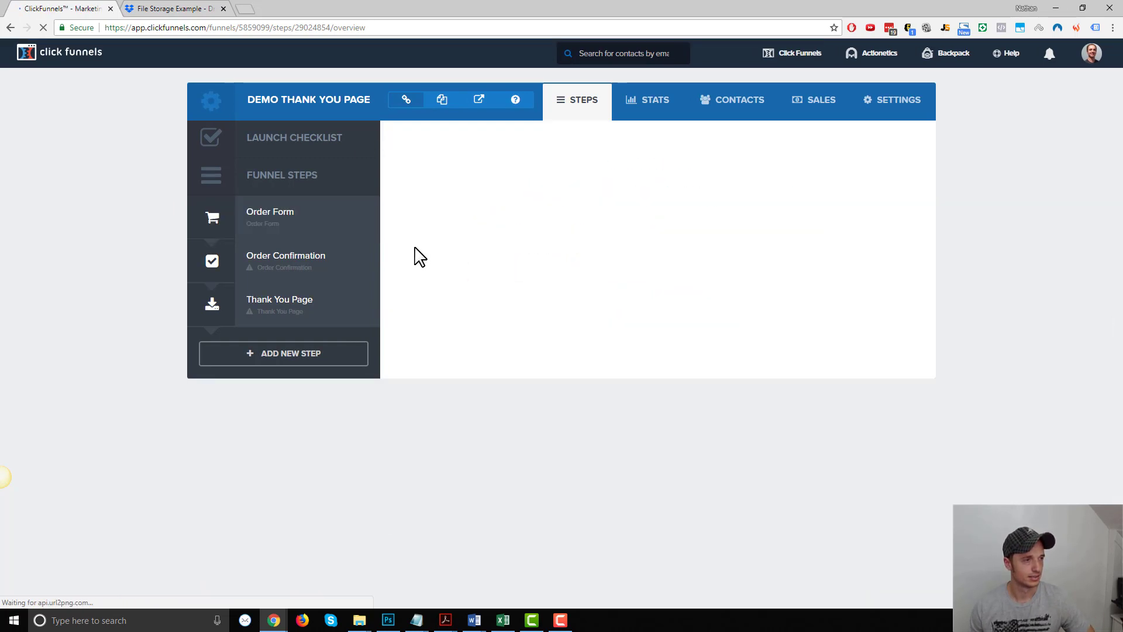
click(286, 263)
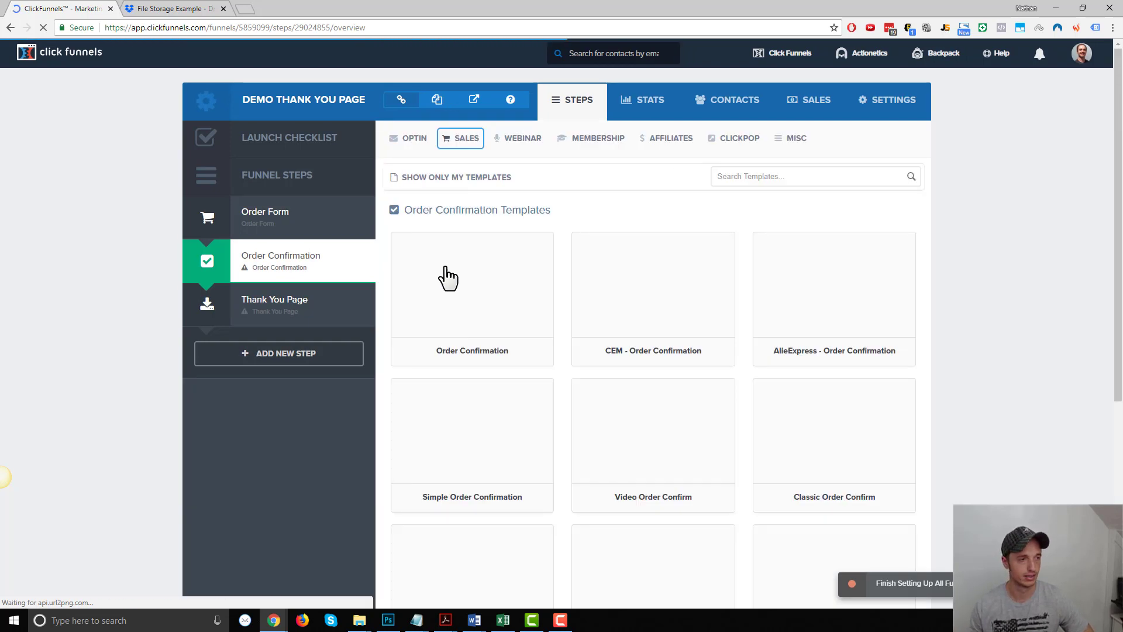
click(509, 279)
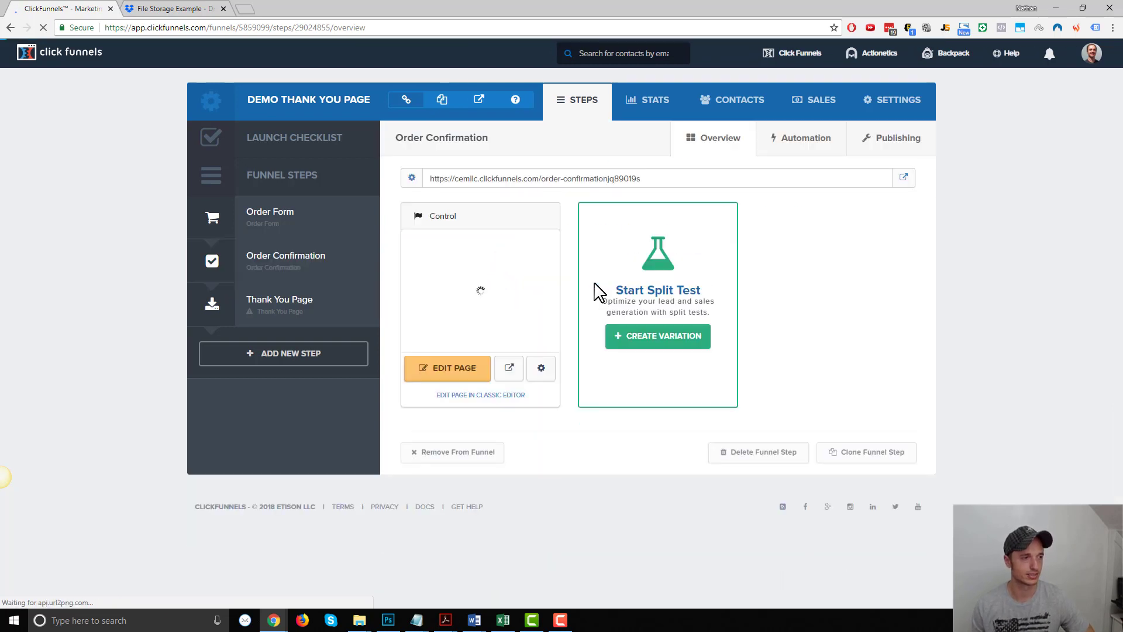
click(282, 310)
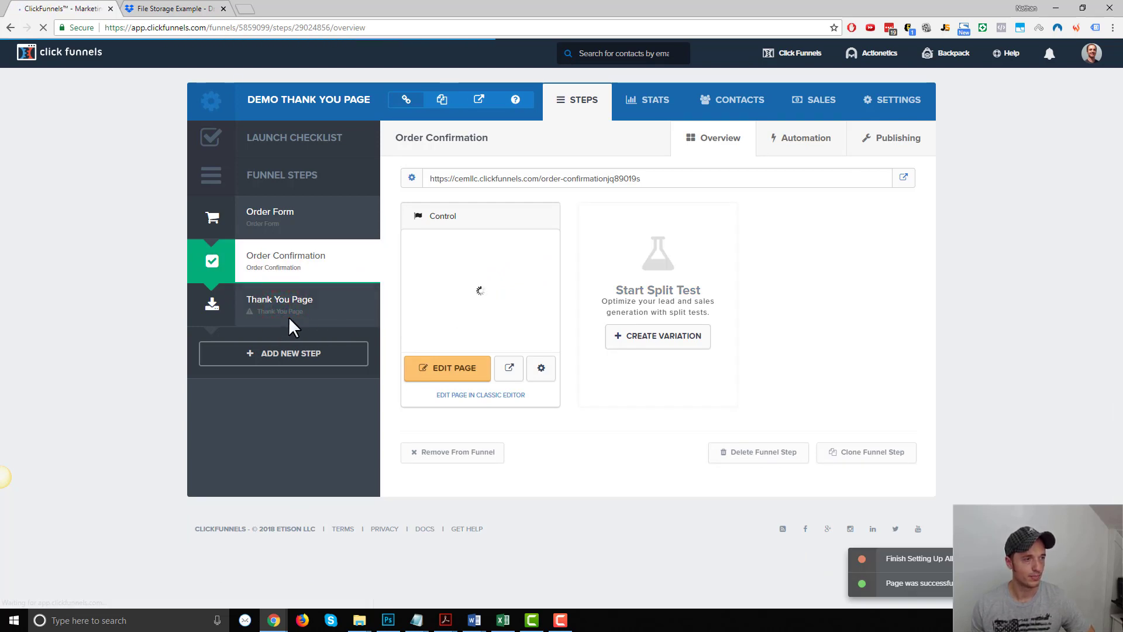
Show the Thank You Page step's template gallery and bring up the account menu.
click(287, 312)
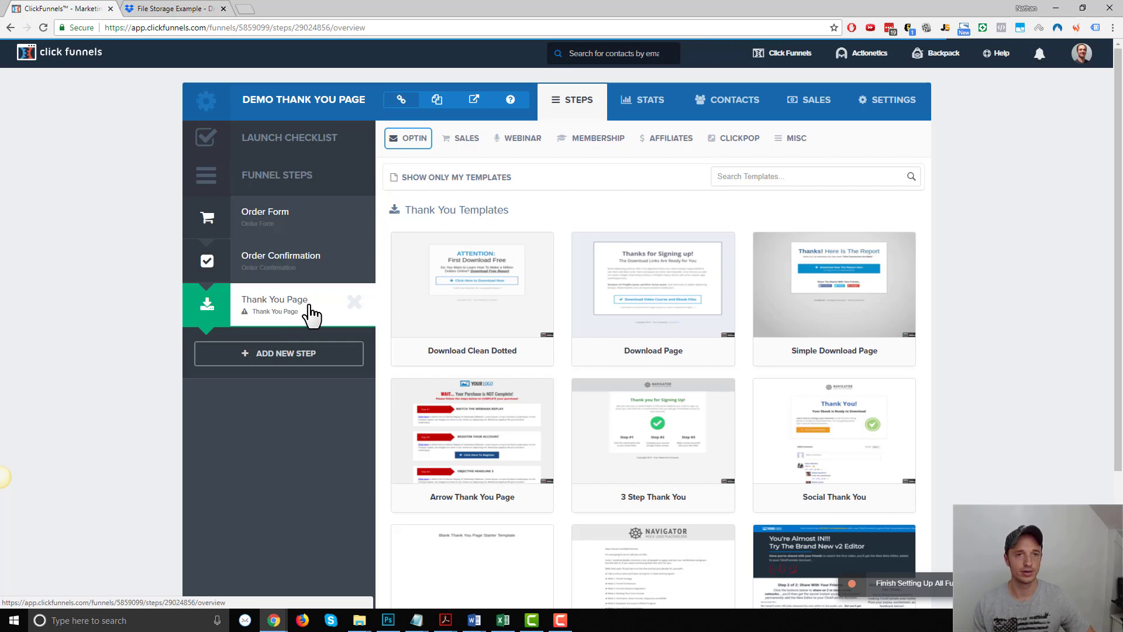
mouse_move(1091, 61)
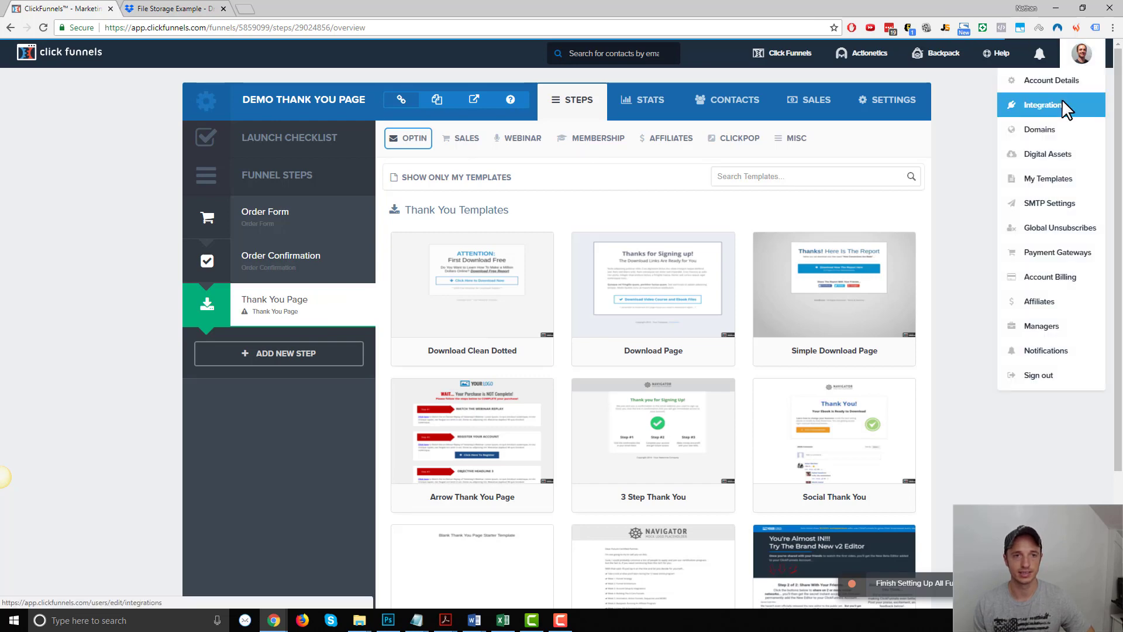
Open Digital Assets from the account menu in a new tab and review the uploaded files.
right_click(1048, 154)
click(1041, 161)
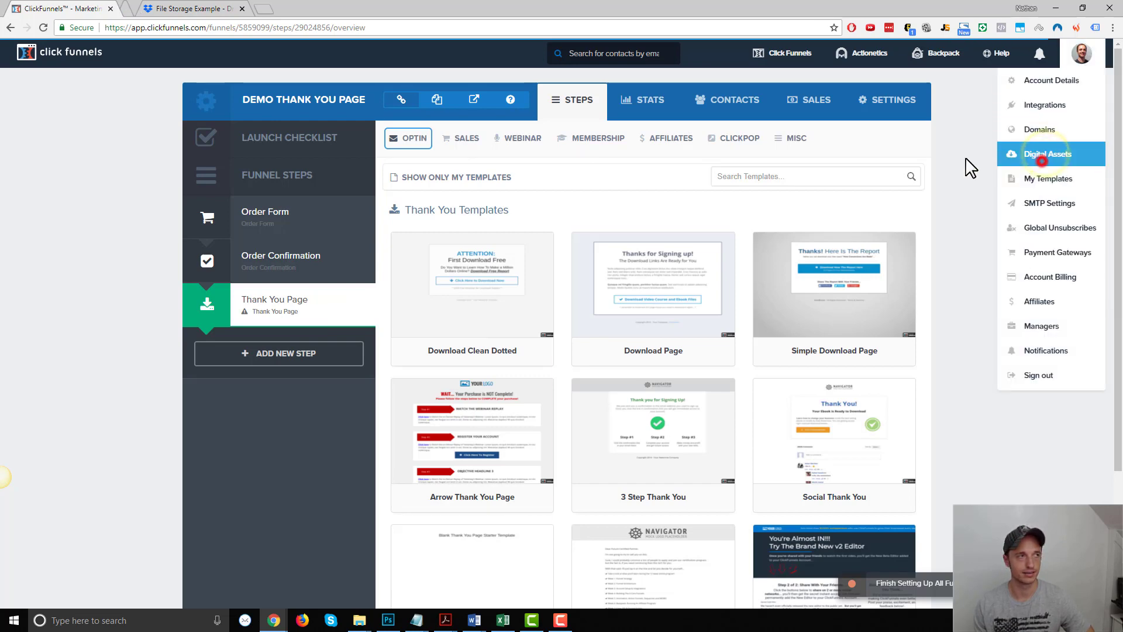
click(204, 9)
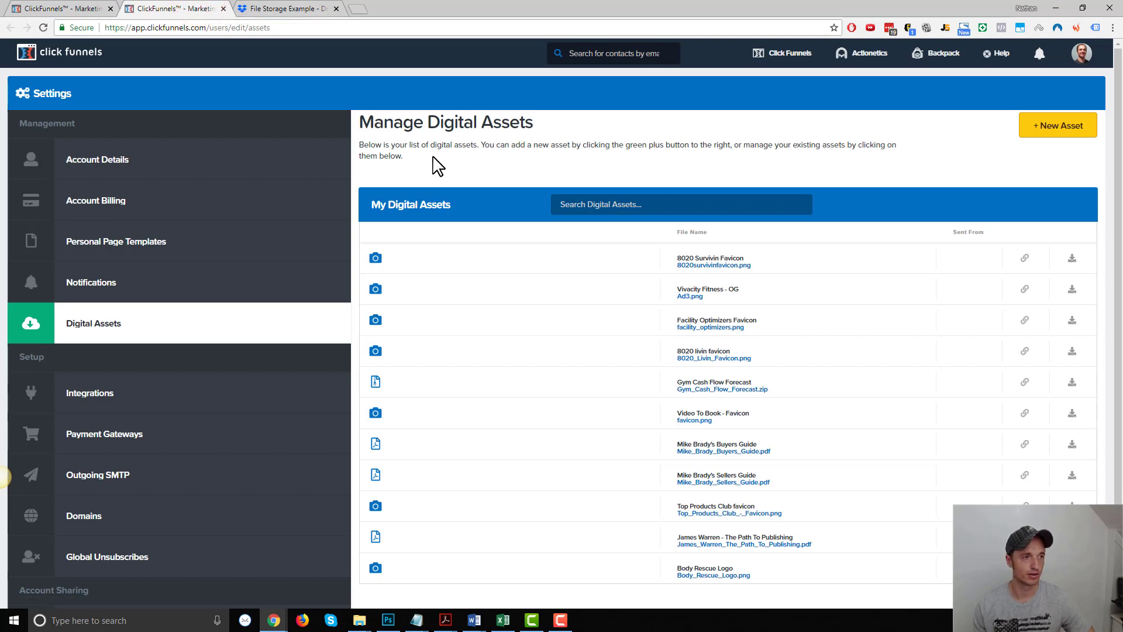
scroll(433, 167, down, 2)
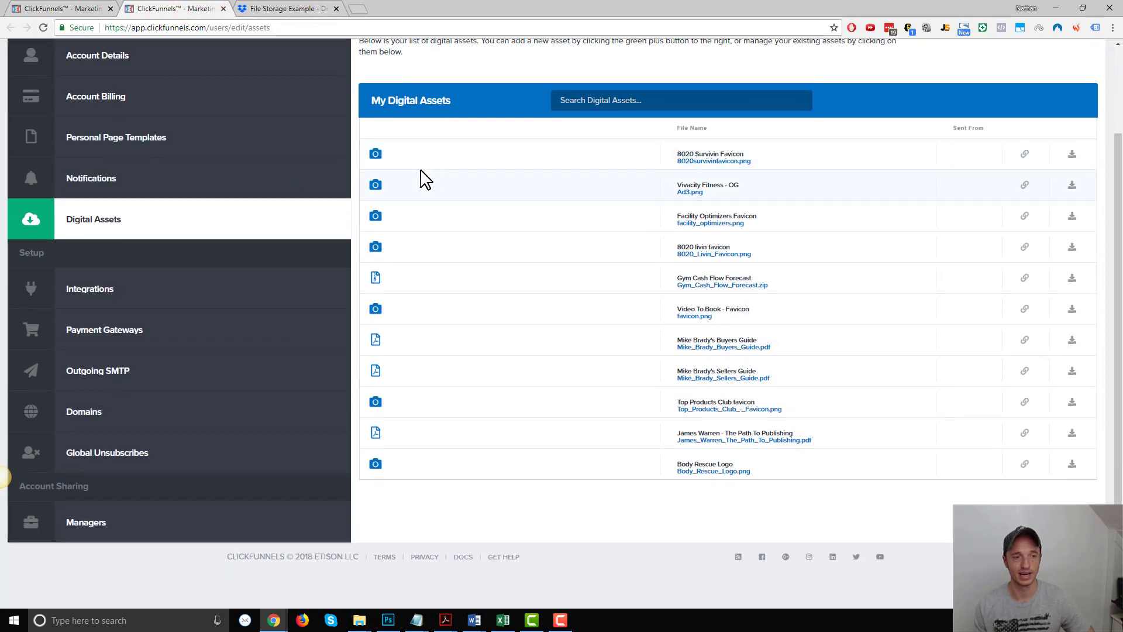
scroll(457, 222, up, 2)
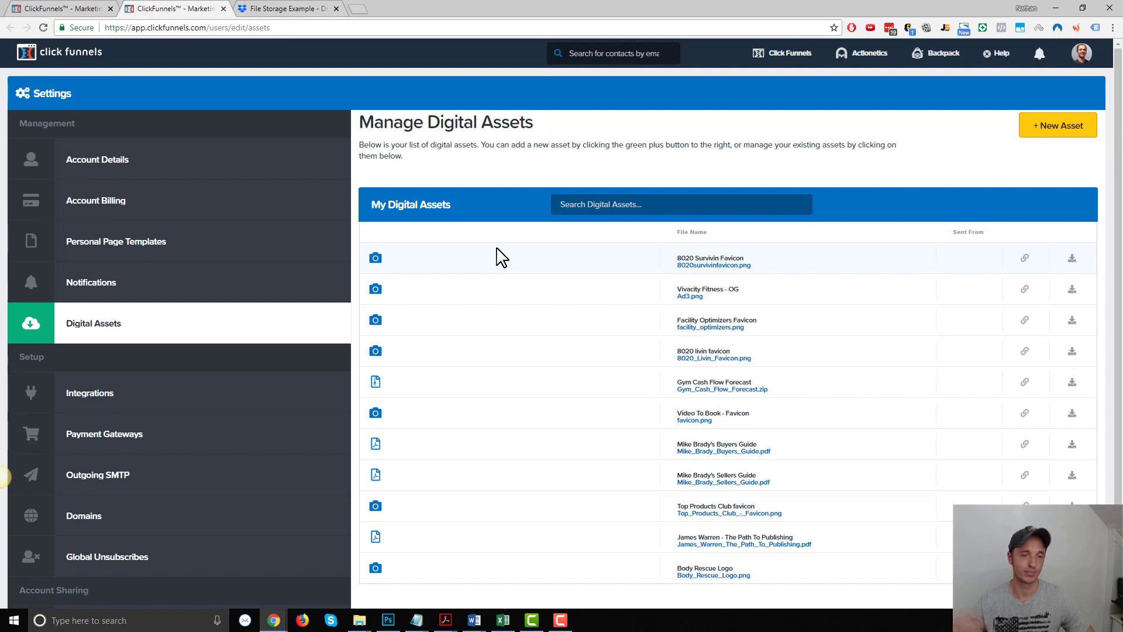
Drag ups-woocommerce-shipping.zip from the desktop into Dropbox's File Storage Example folder.
click(292, 8)
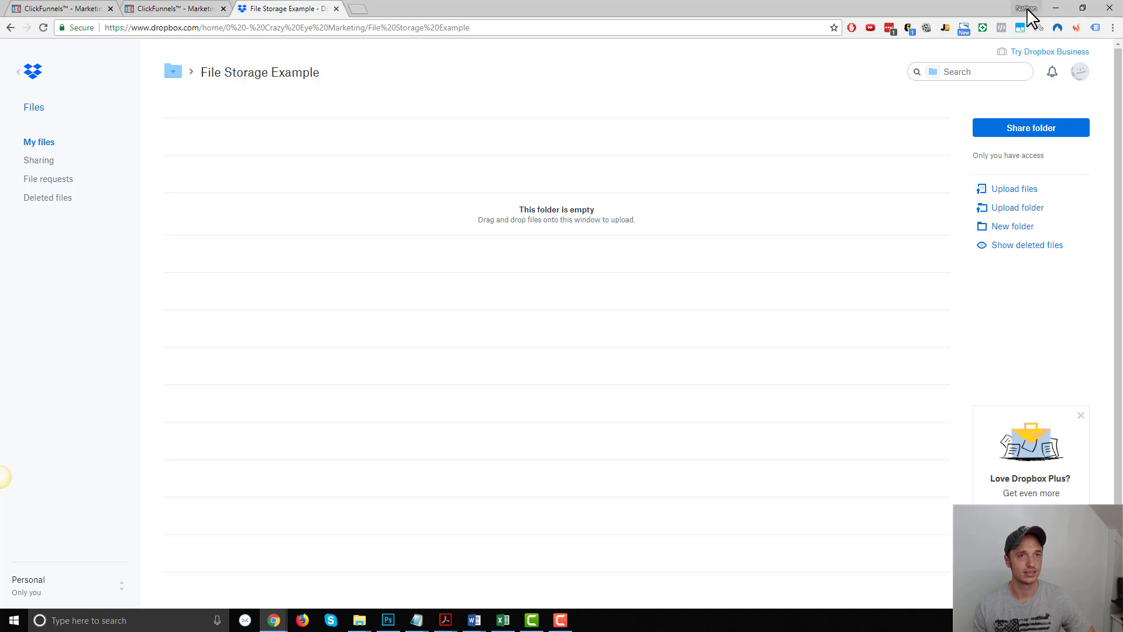
double_click(465, 8)
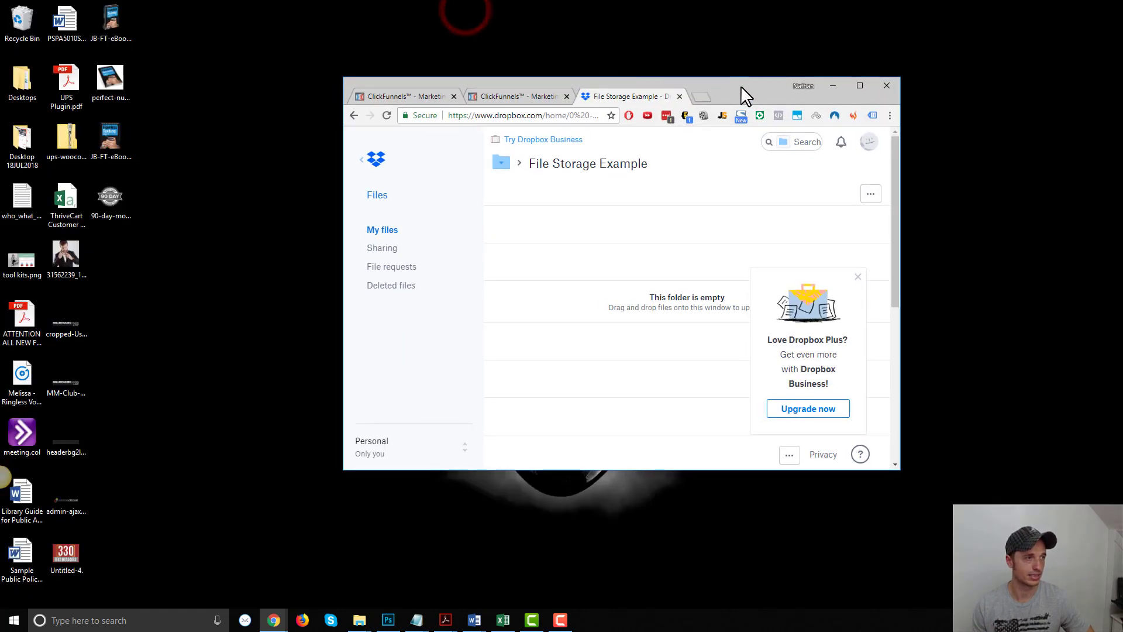
drag(740, 86, 712, 41)
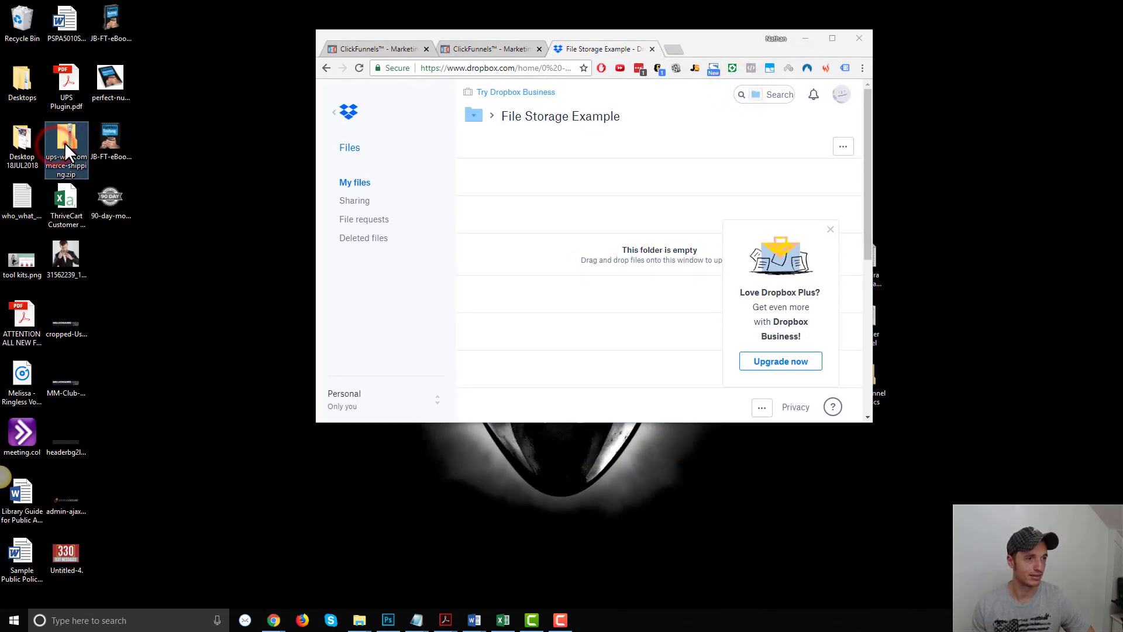
drag(65, 143, 595, 231)
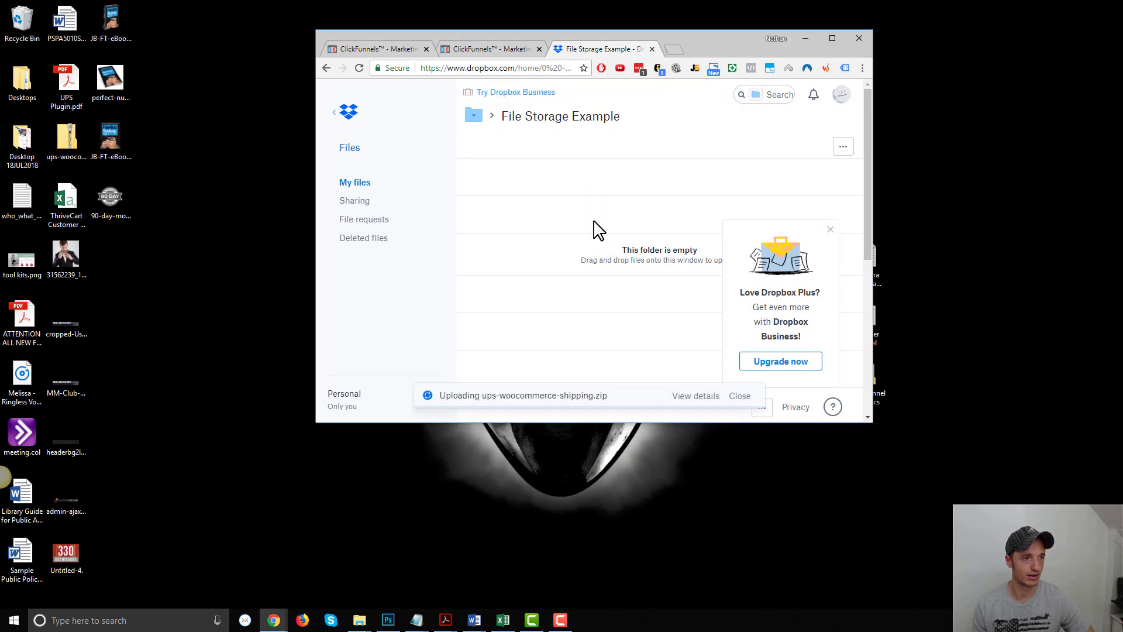
click(834, 37)
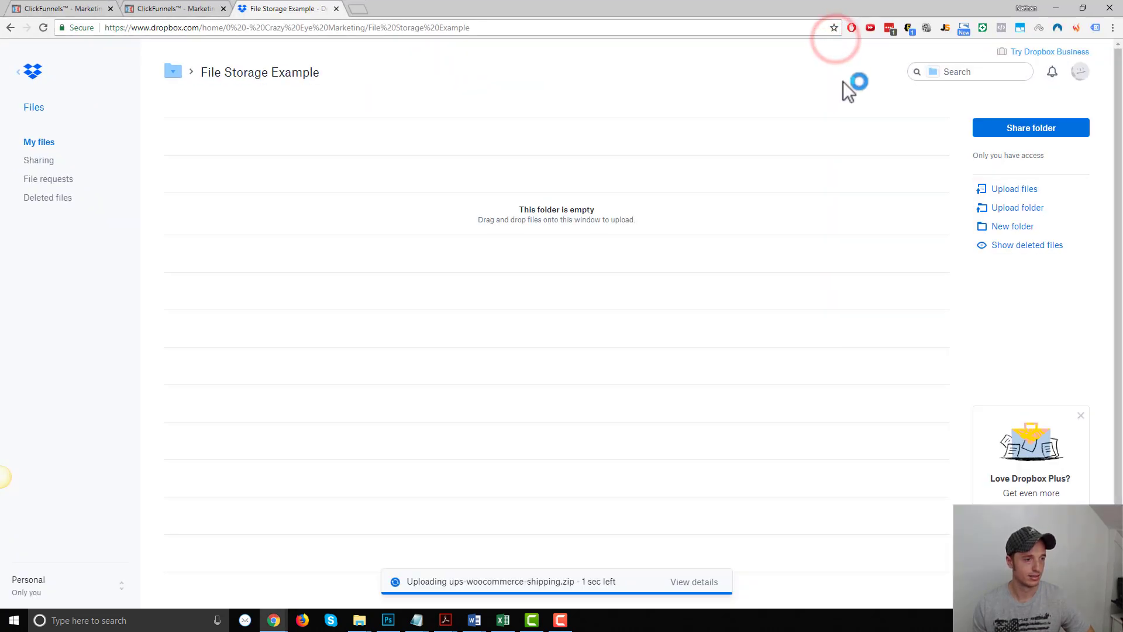
Create a share link for ups-woocommerce-shipping.zip with unchanged permissions and copy it.
click(888, 140)
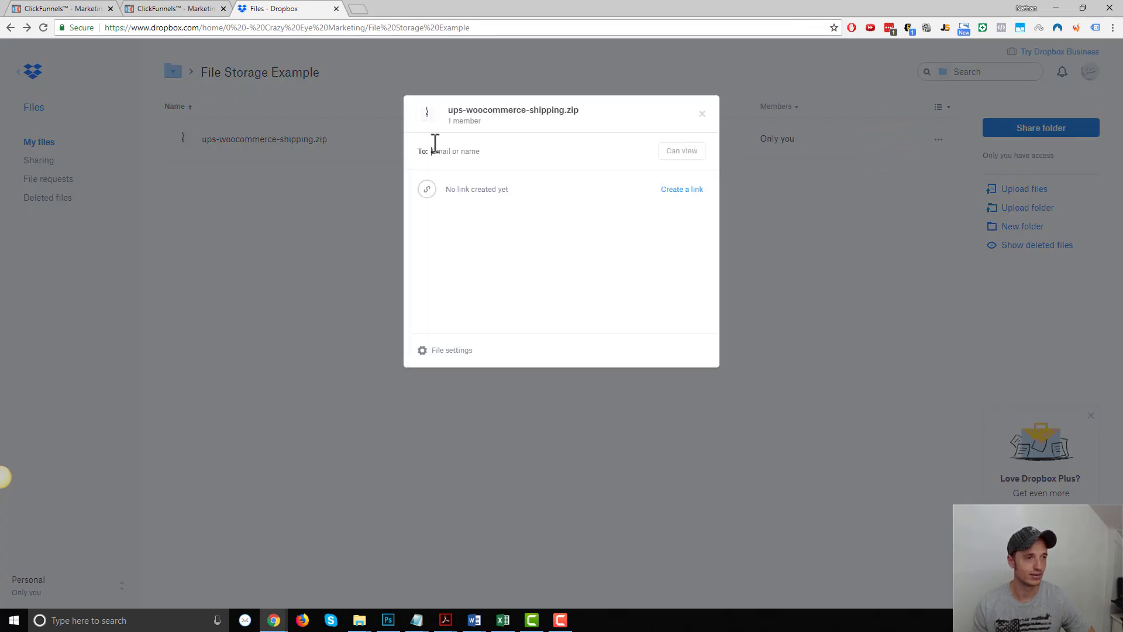
click(687, 190)
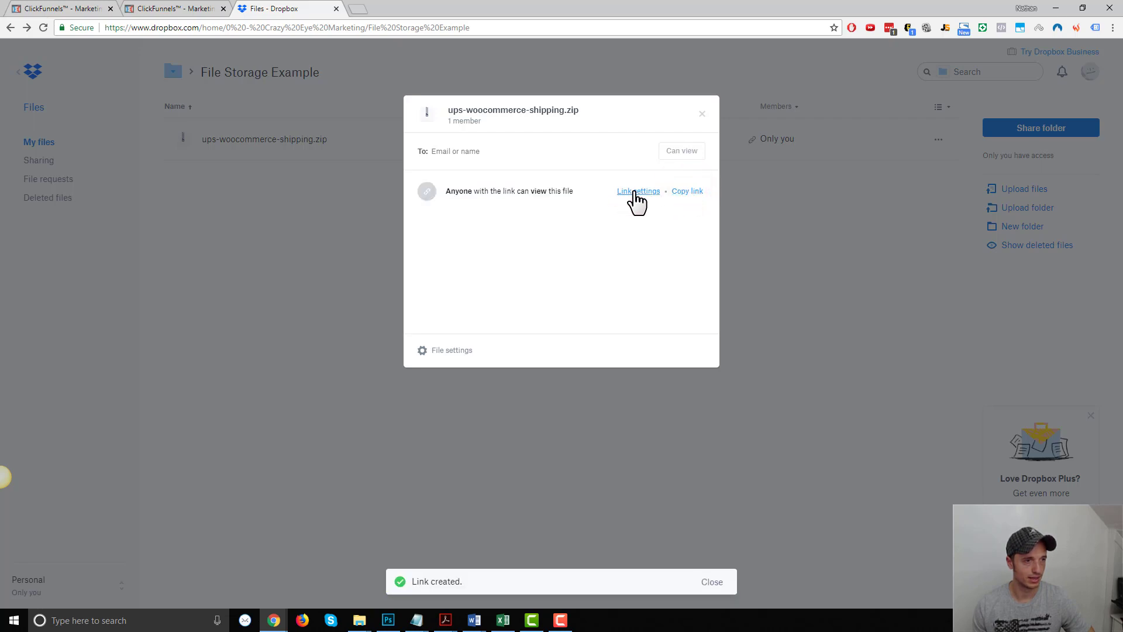
click(638, 193)
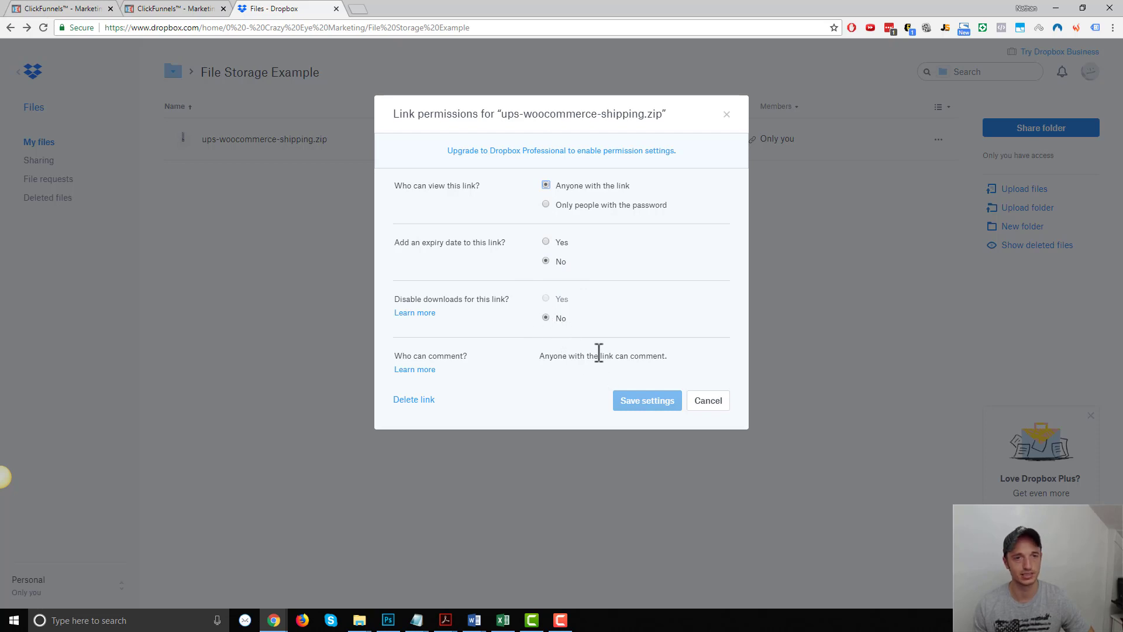
click(641, 400)
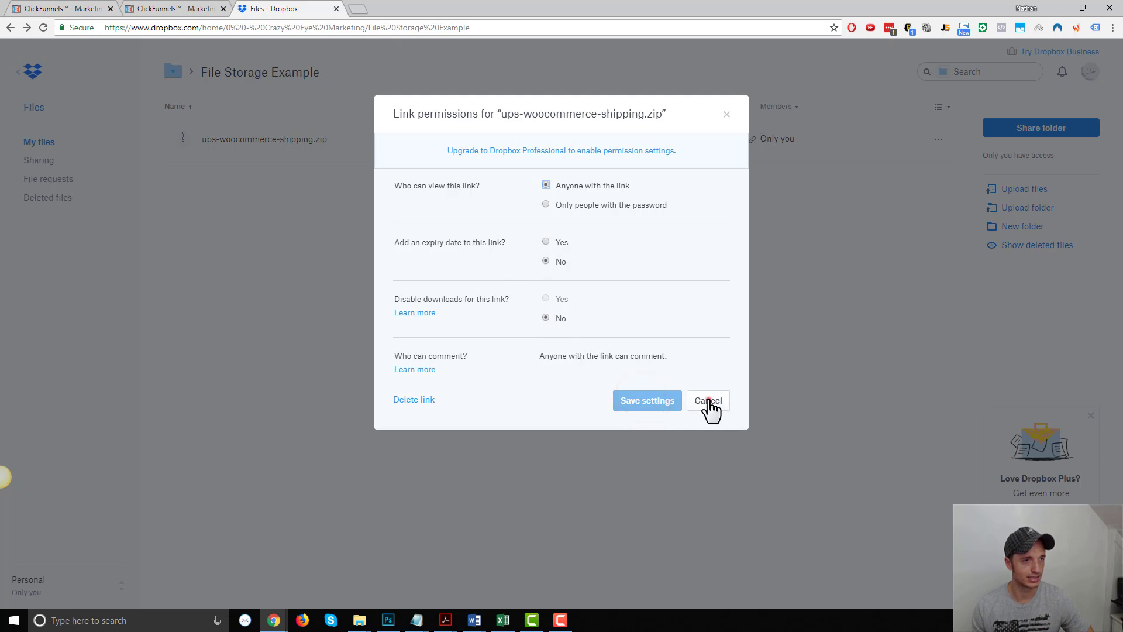
click(708, 401)
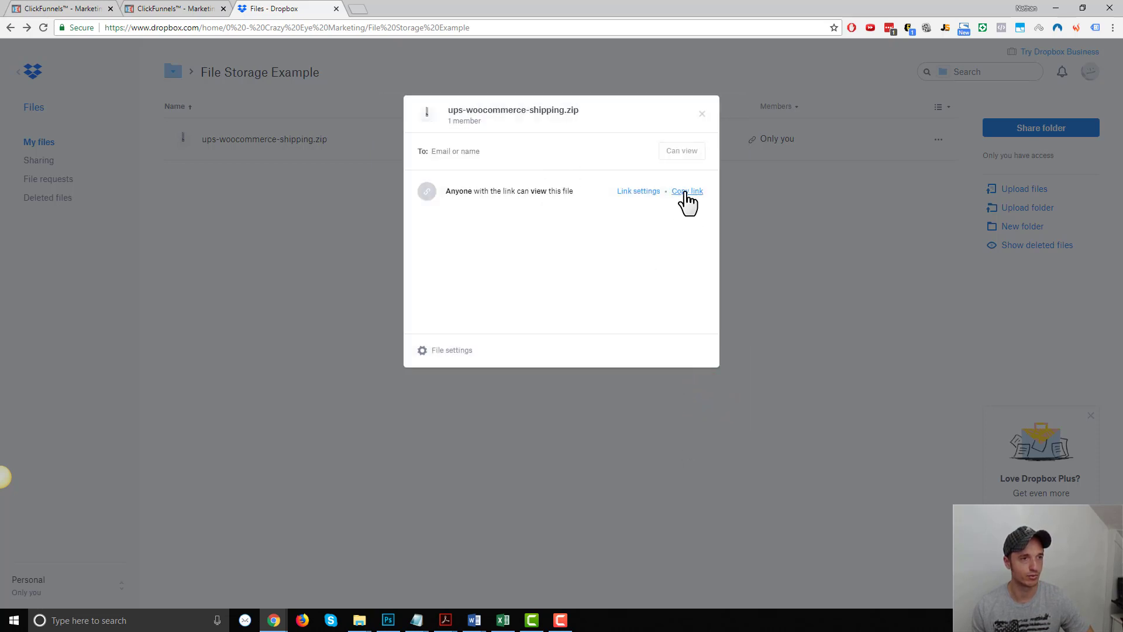
click(688, 192)
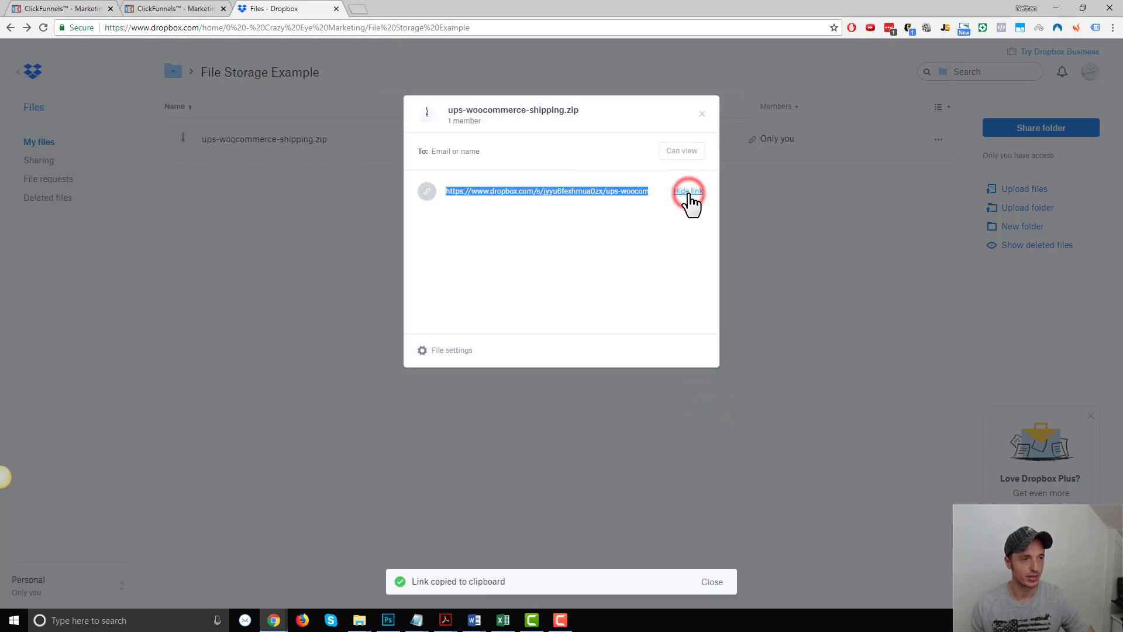
click(168, 9)
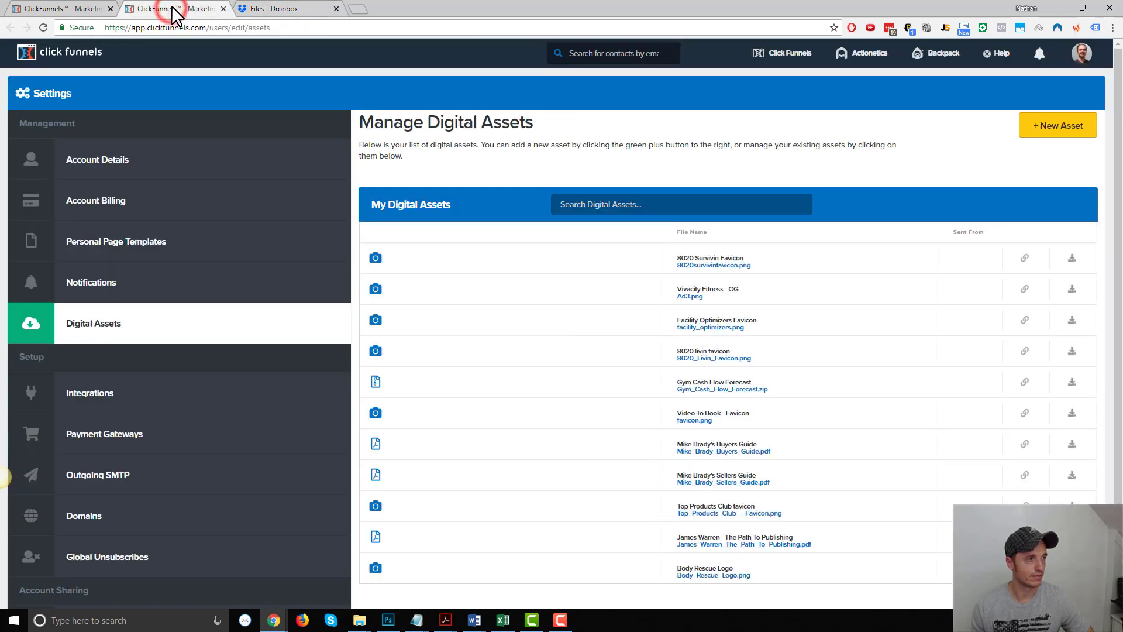
Apply the Download Page template to the Thank You Page step and open it in the editor.
click(69, 8)
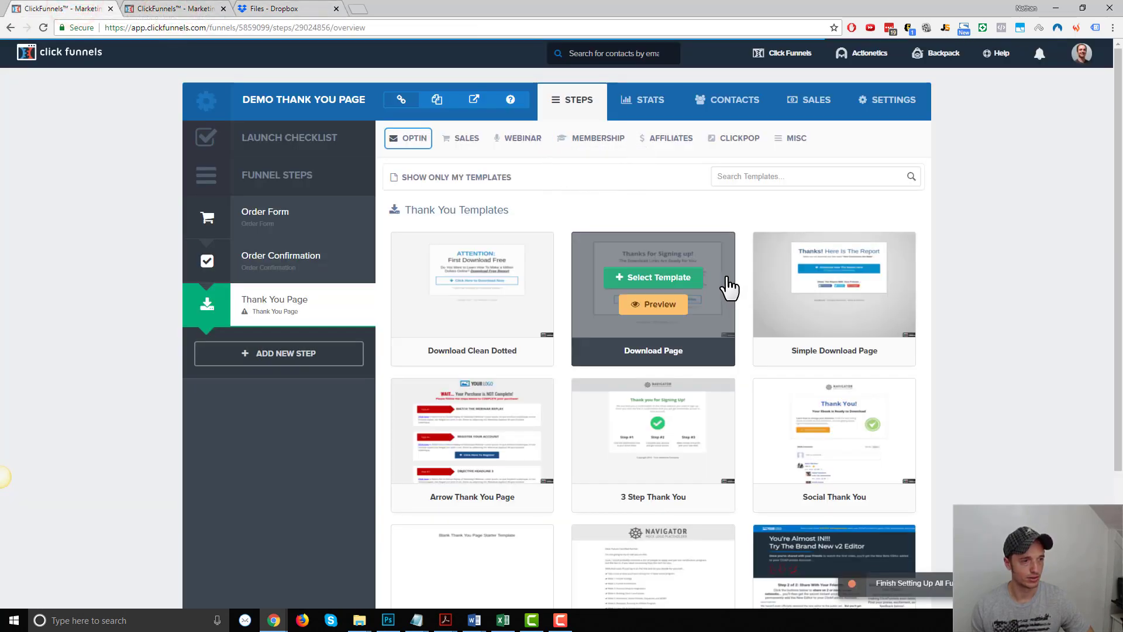
scroll(727, 288, down, 1)
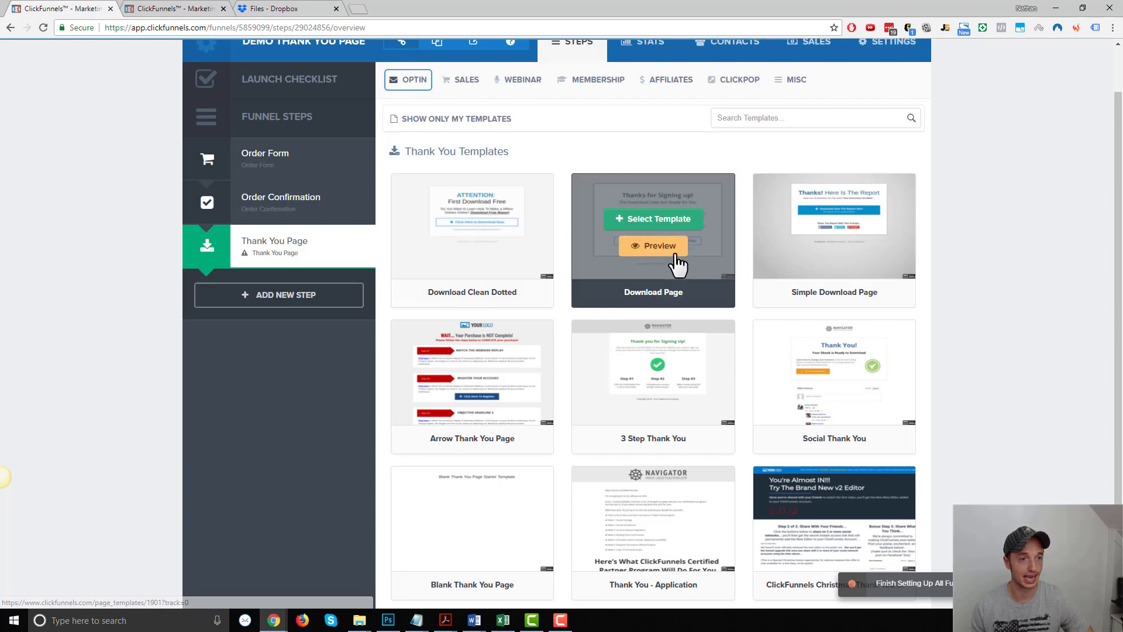
click(675, 221)
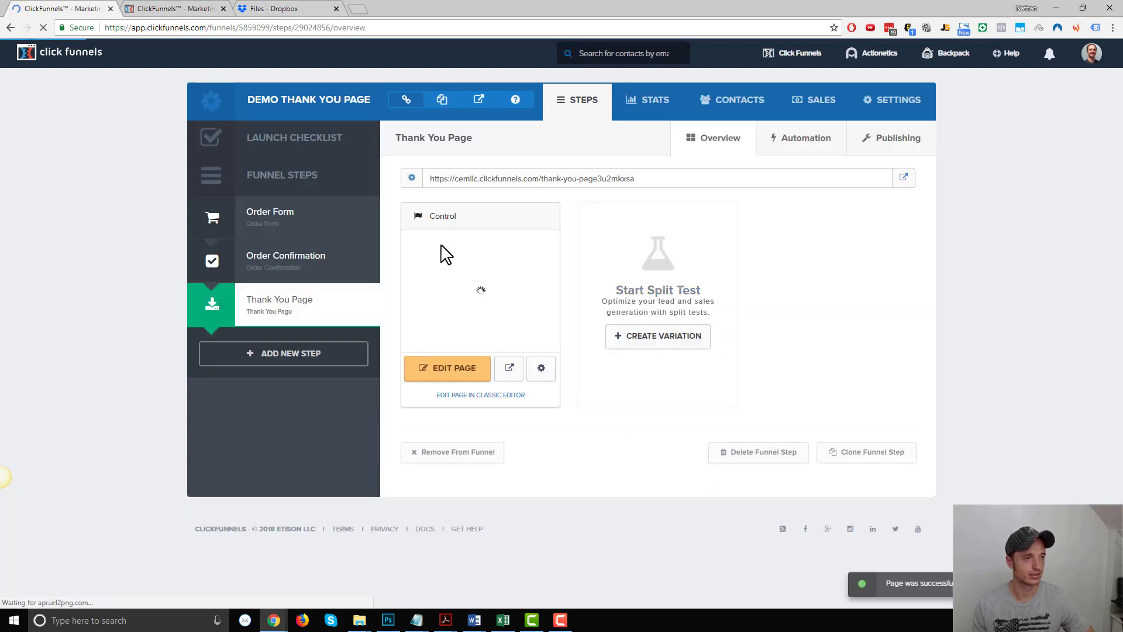
click(466, 377)
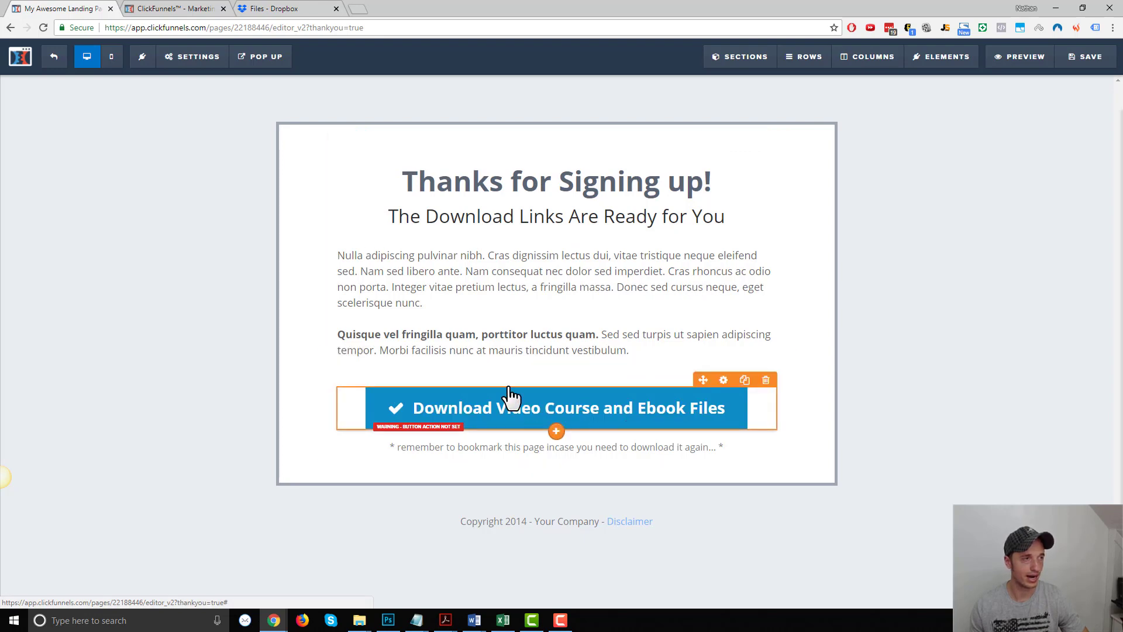
Set the download button's action to Go to Website URL with the pasted Dropbox share link.
click(278, 8)
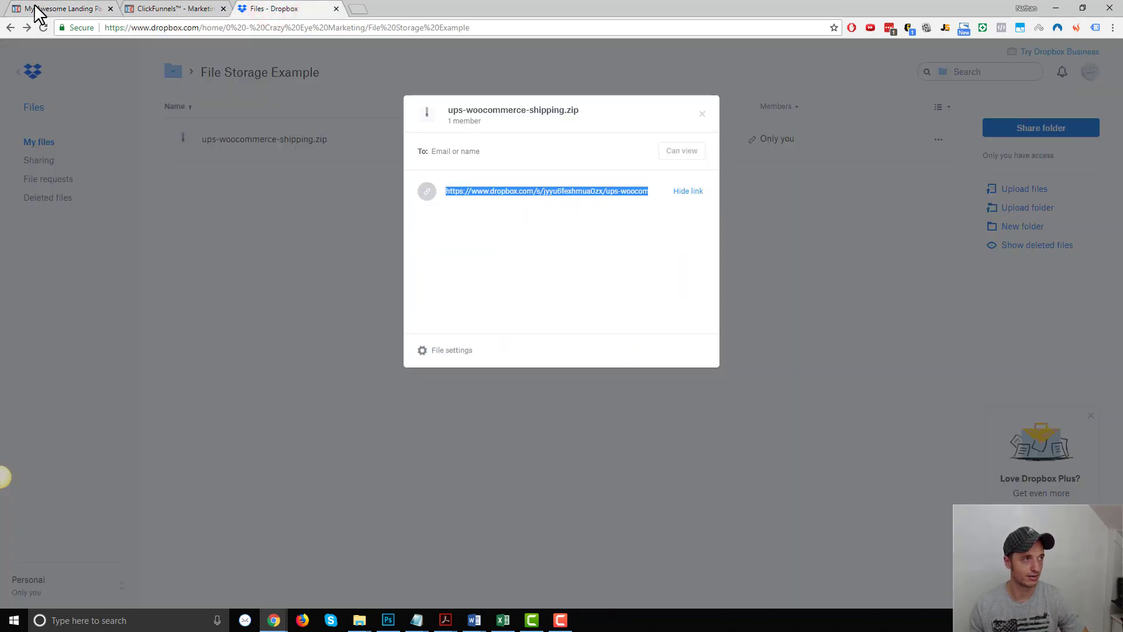
click(69, 8)
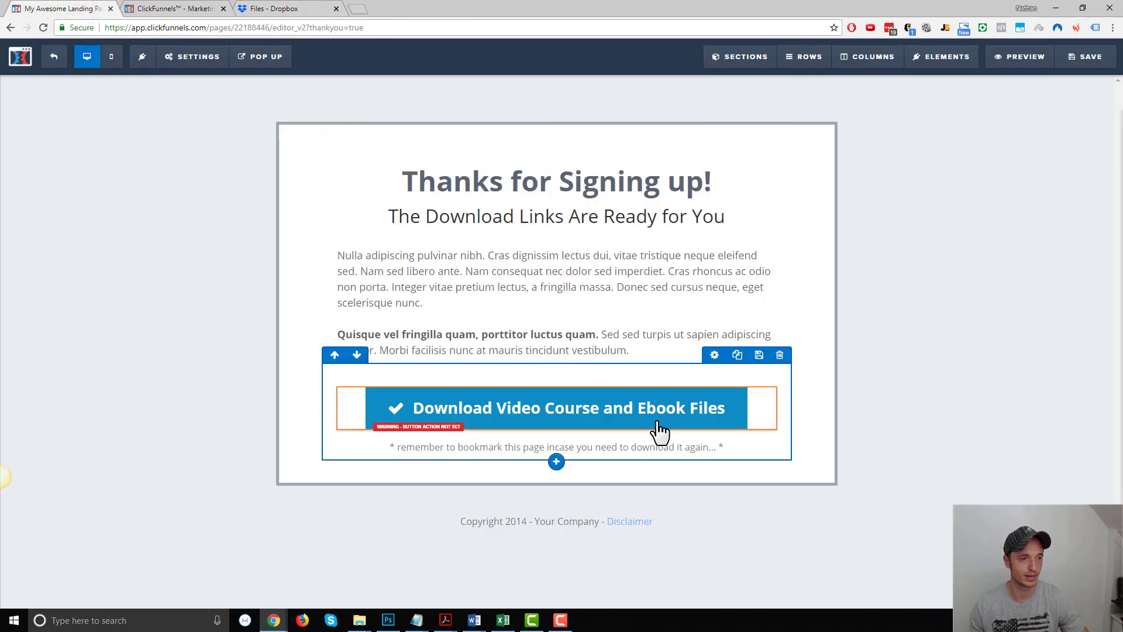
click(724, 380)
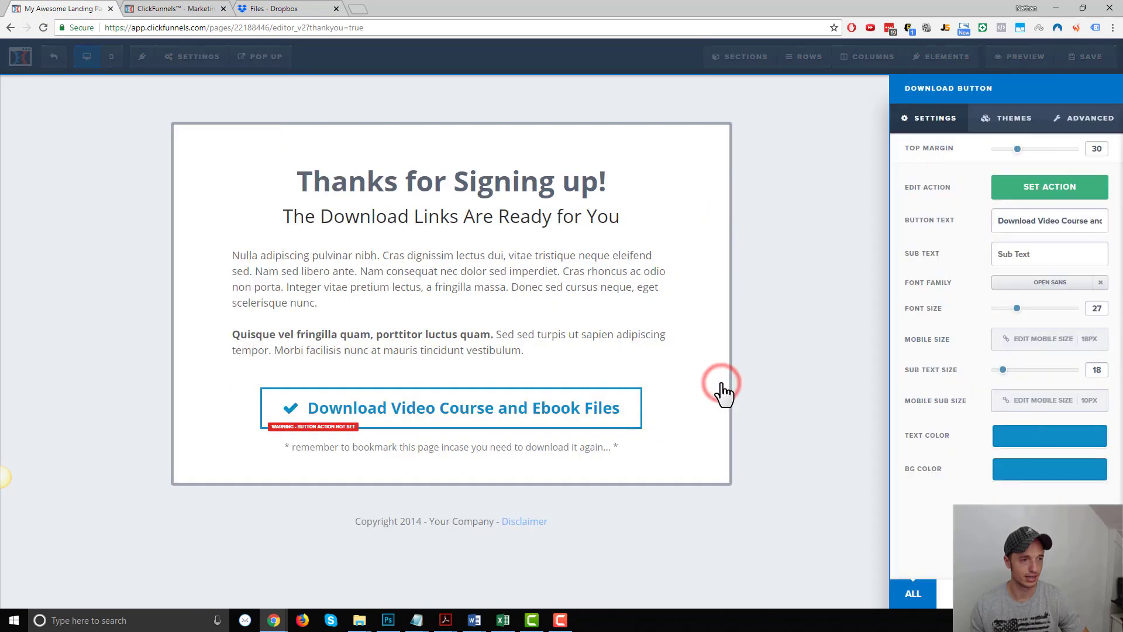
click(1007, 195)
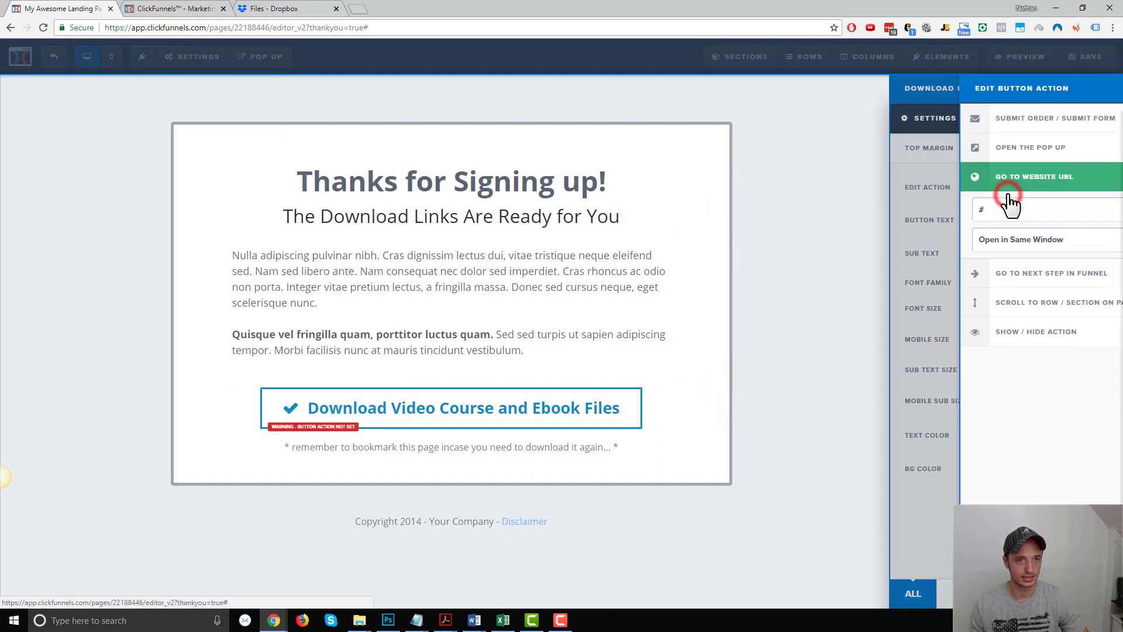
click(972, 204)
key(BackSpace)
click(966, 208)
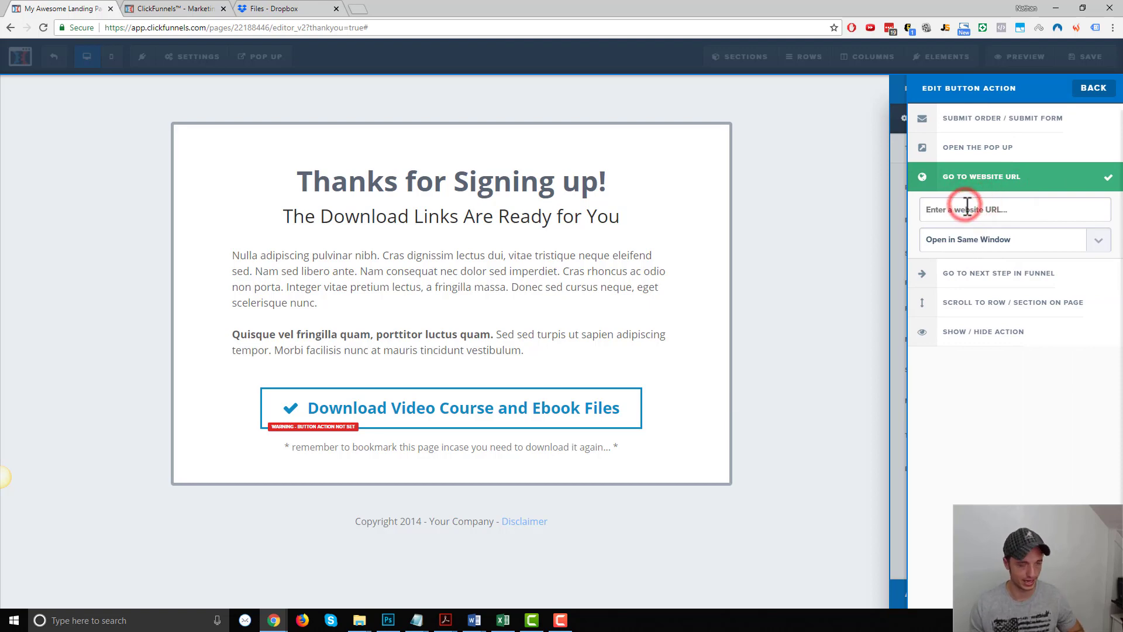
key(ctrl+v)
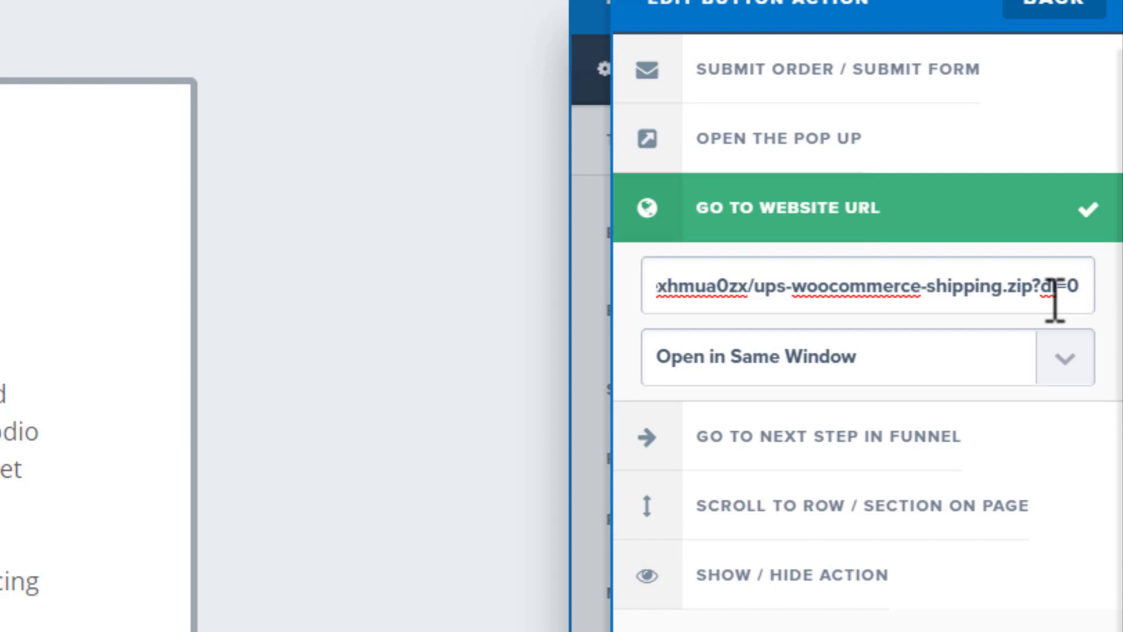
Try dl=1 in the link, revert it to dl=0, then open a new incognito window.
key(BackSpace)
text(1)
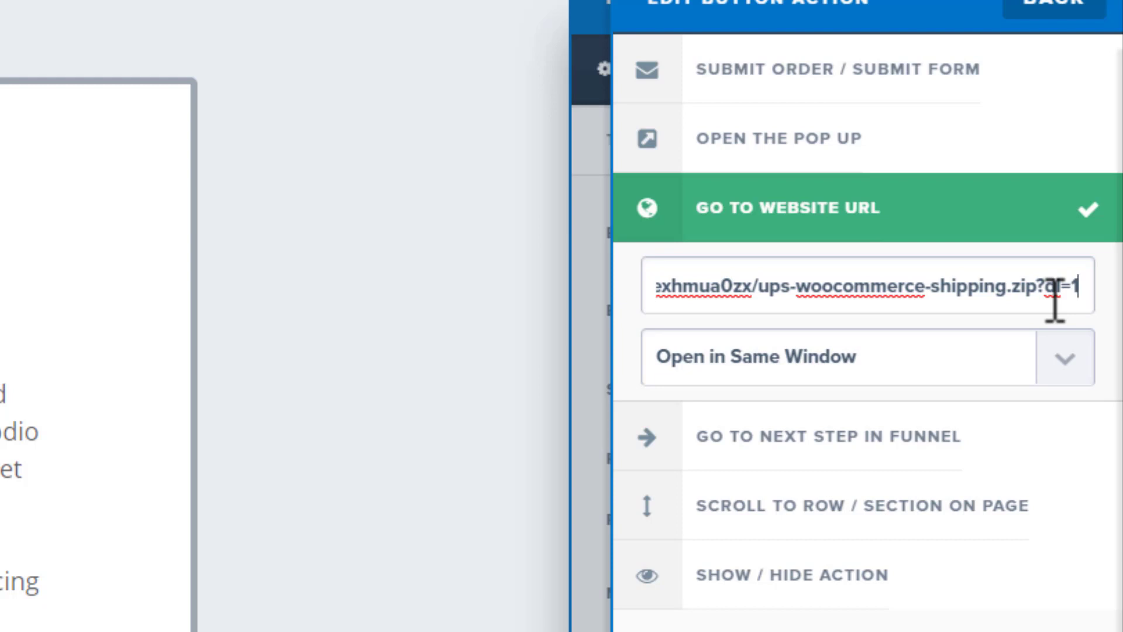
key(BackSpace)
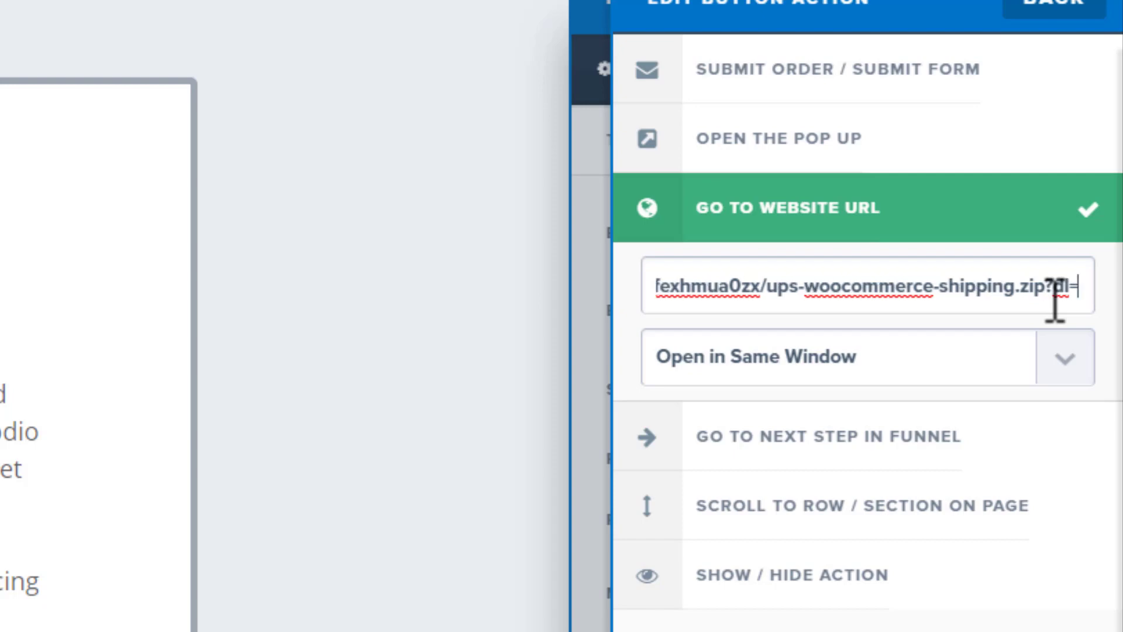
text(0)
key(ctrl+a)
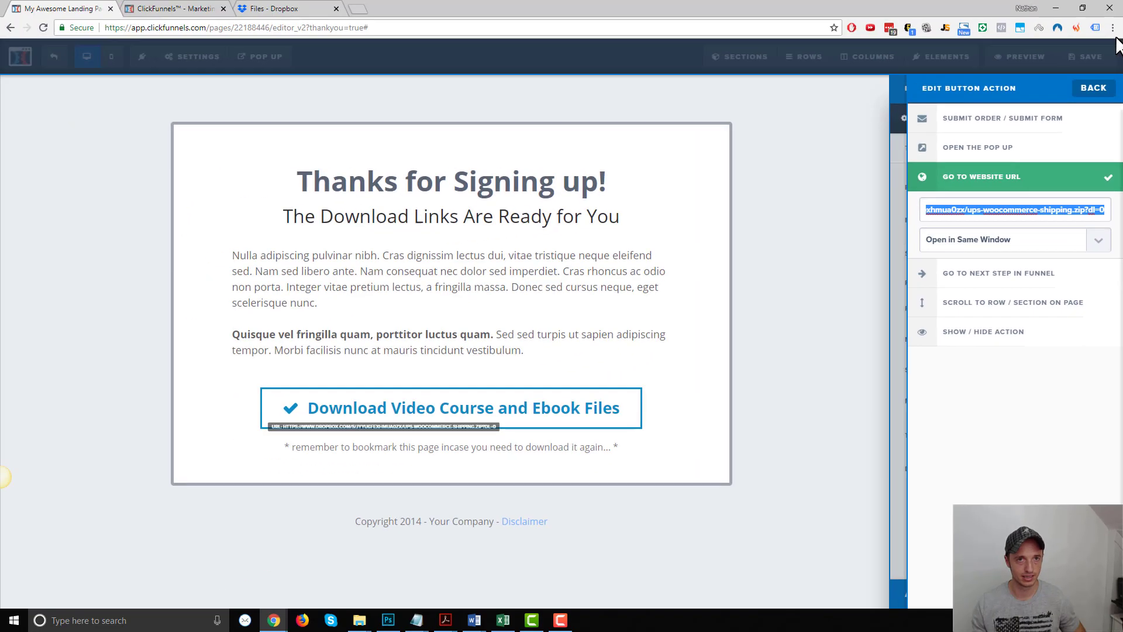
click(1112, 28)
click(1060, 71)
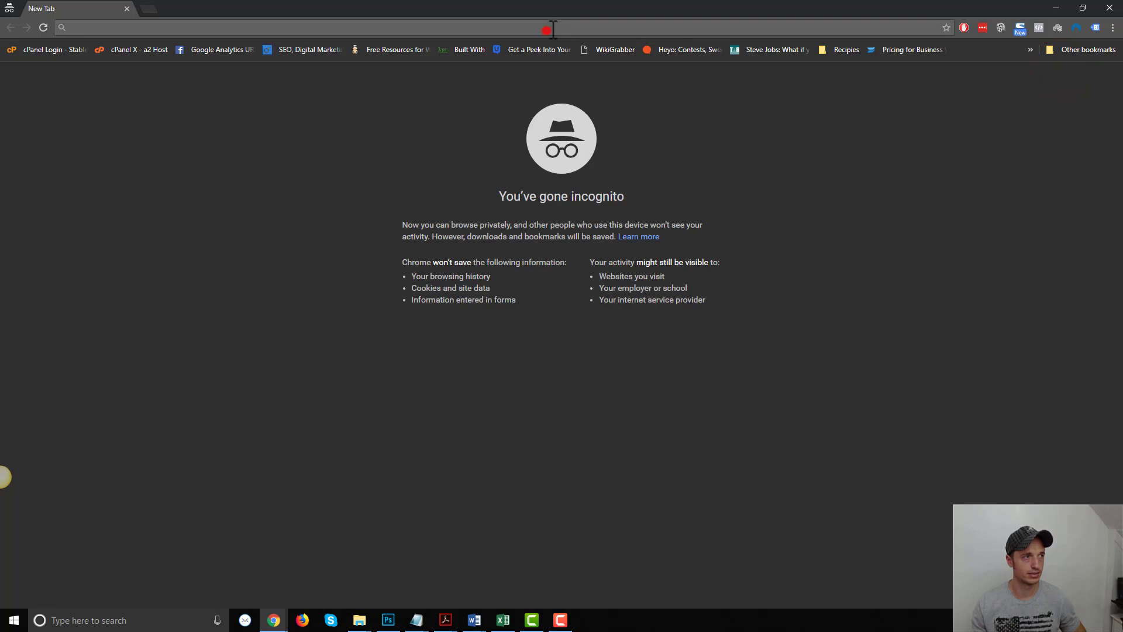
Load the share link in incognito with dl=1, confirm the direct zip download, then close the window.
click(546, 27)
key(Return)
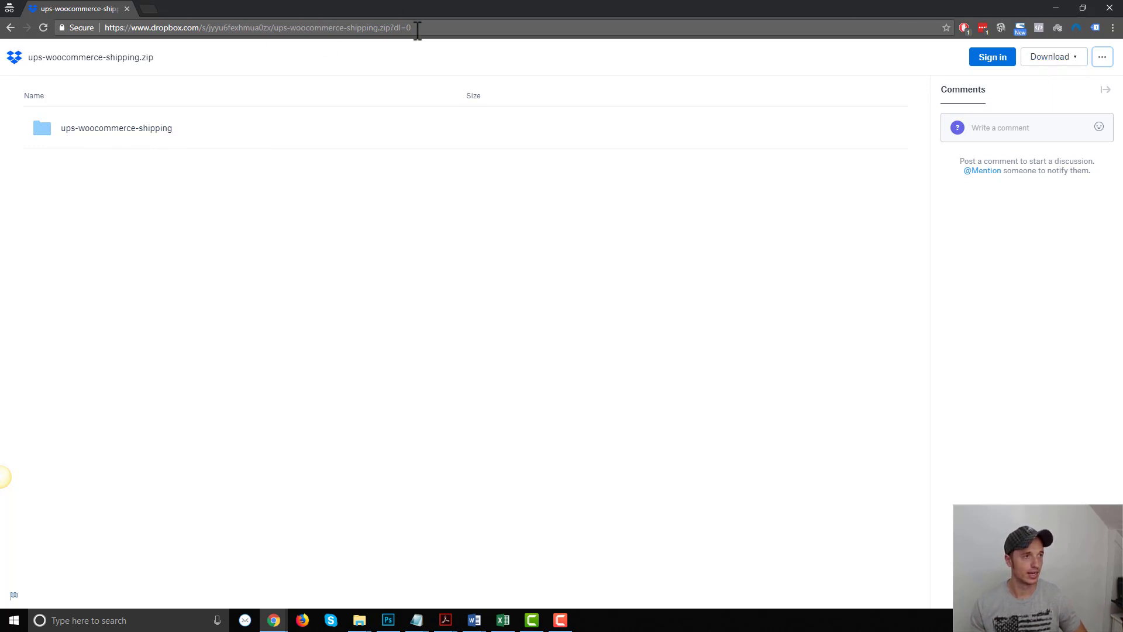
text(1)
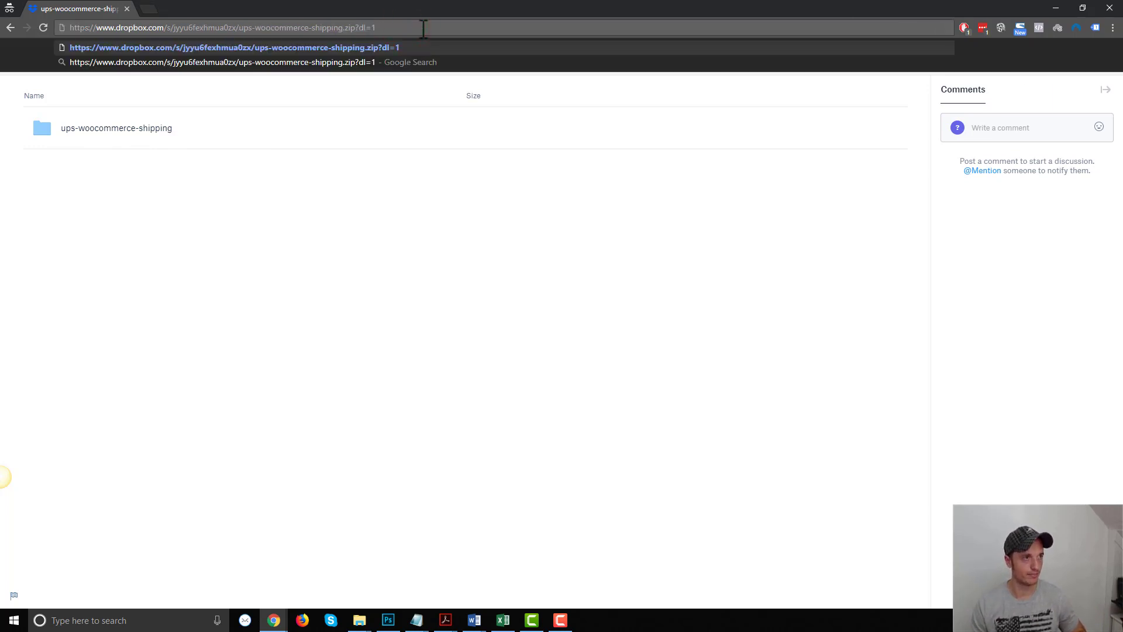
key(Return)
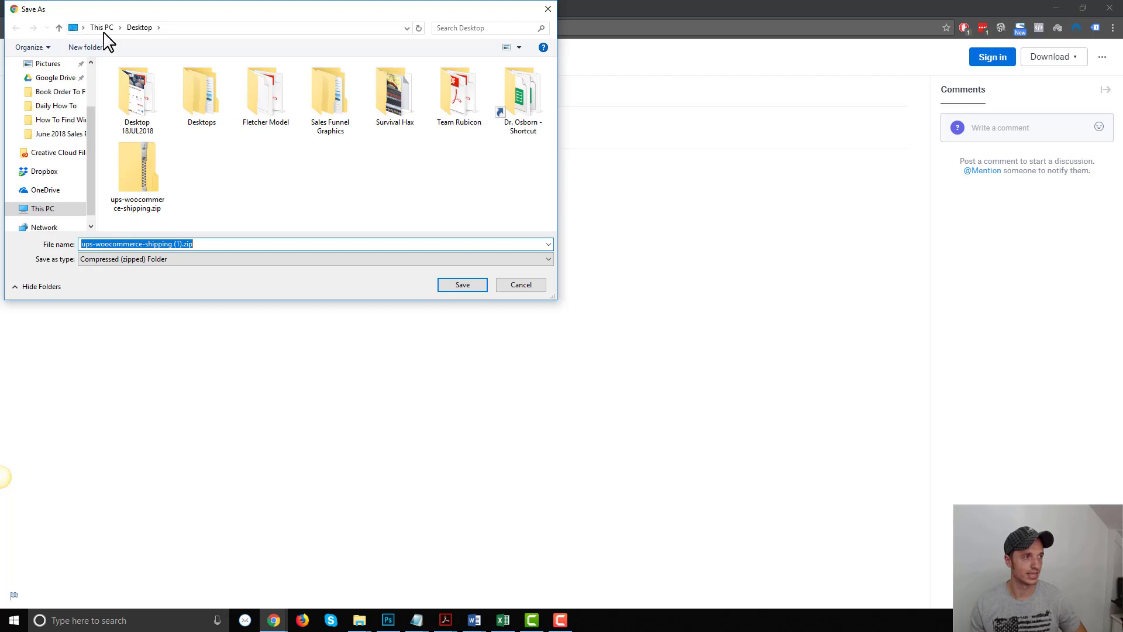
click(522, 285)
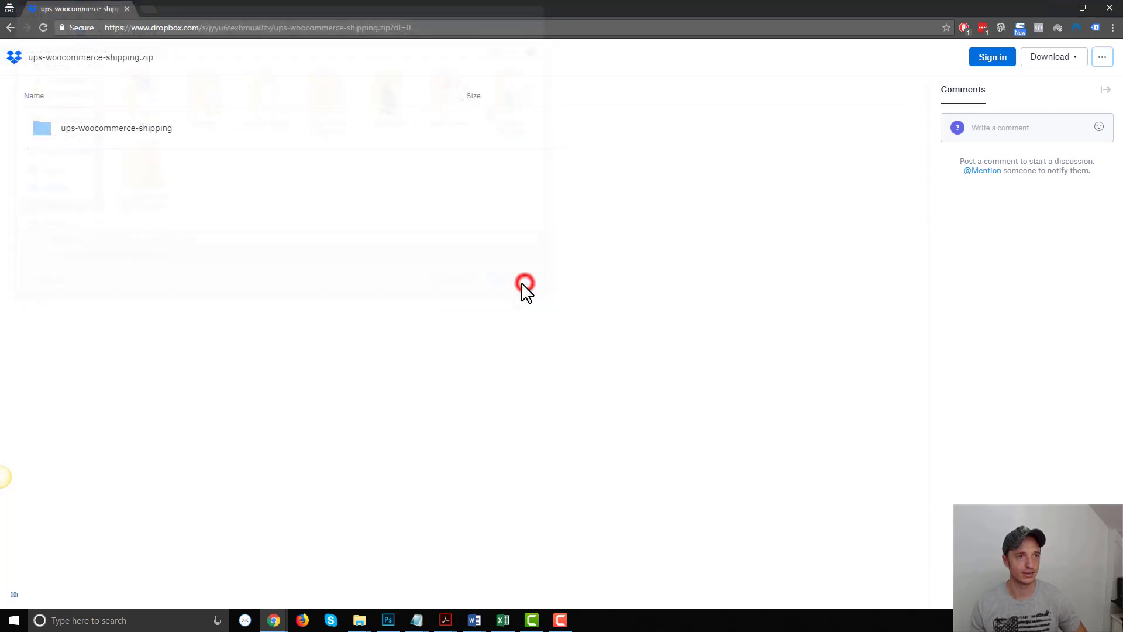
click(1107, 9)
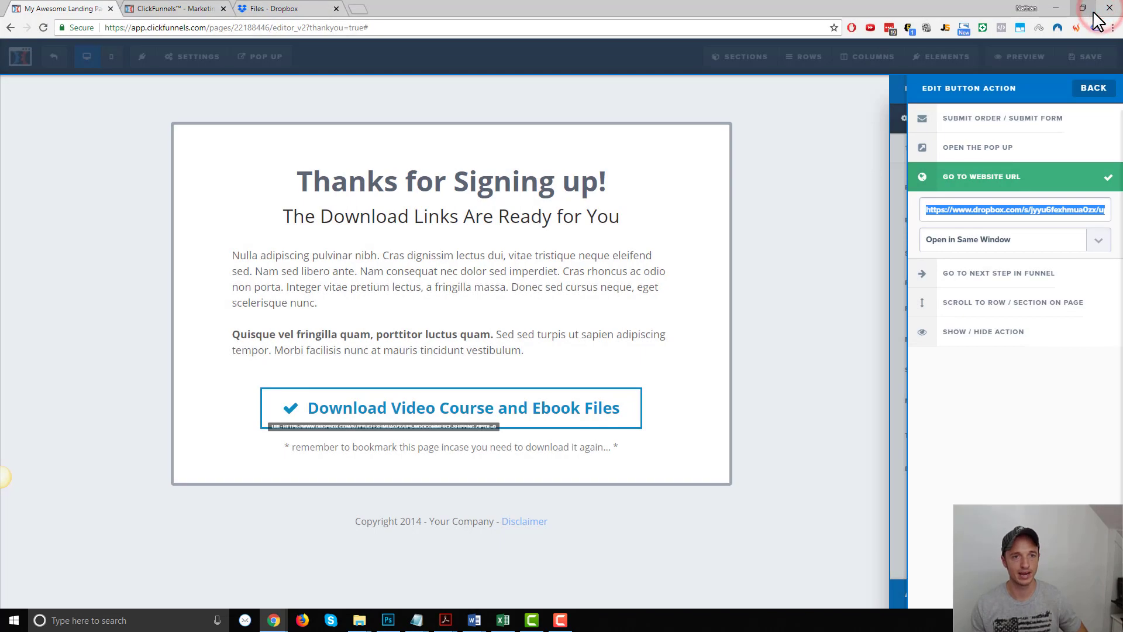
Replace the download button's link with the pasted Dropbox URL, changing dl=0 to dl=1.
click(1023, 214)
triple_click(1027, 218)
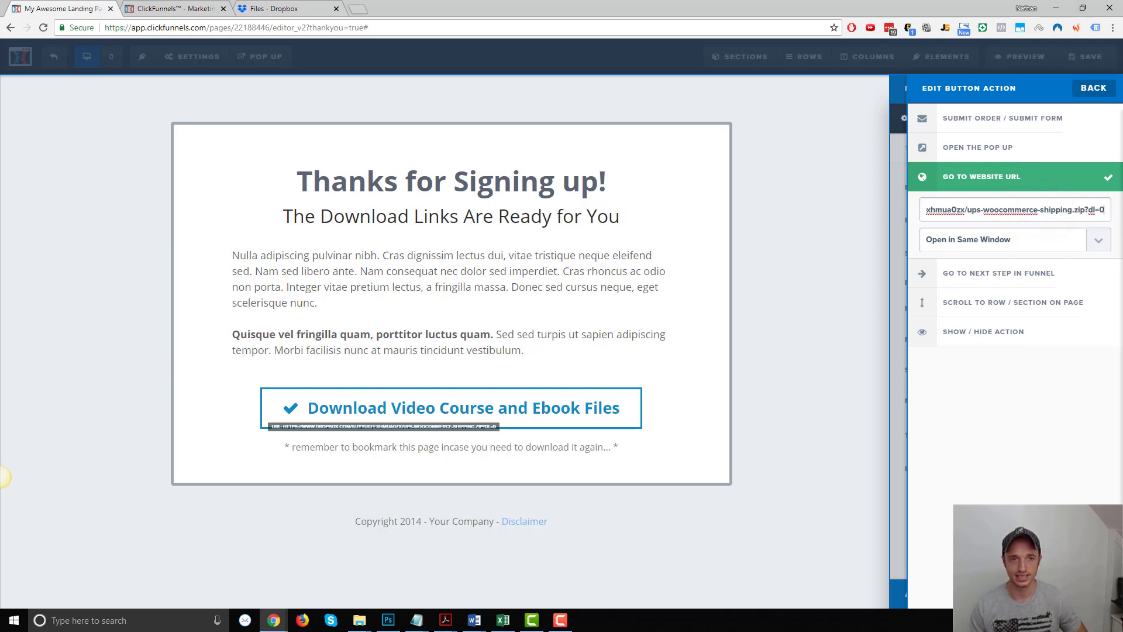
text(1)
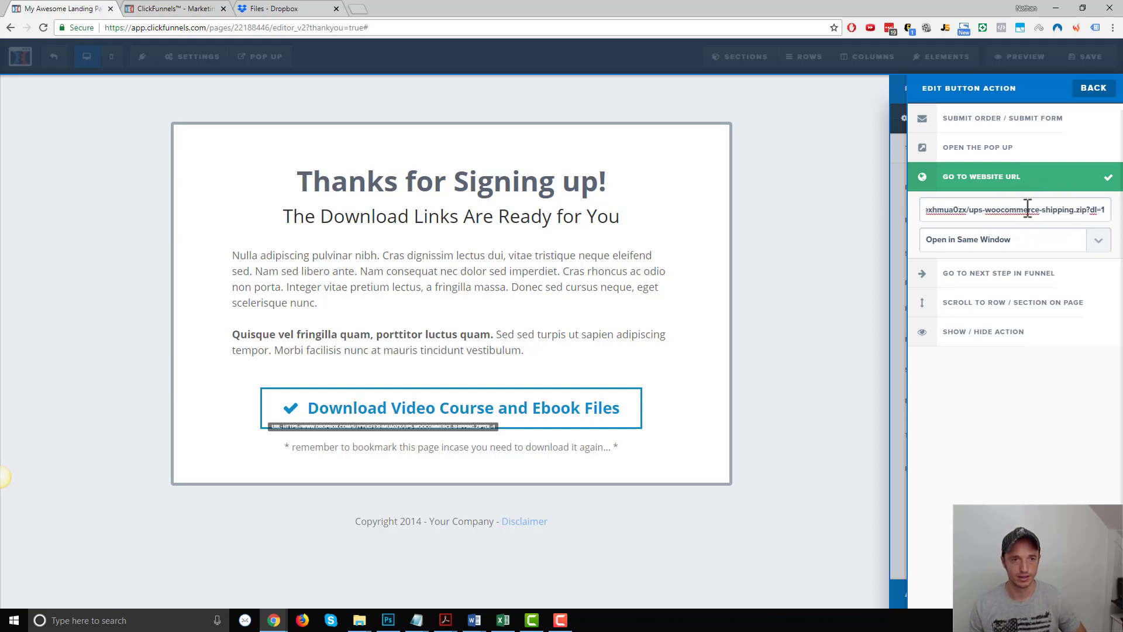
Make the button's link open in a new tab/window and save the page.
click(1021, 239)
click(1023, 269)
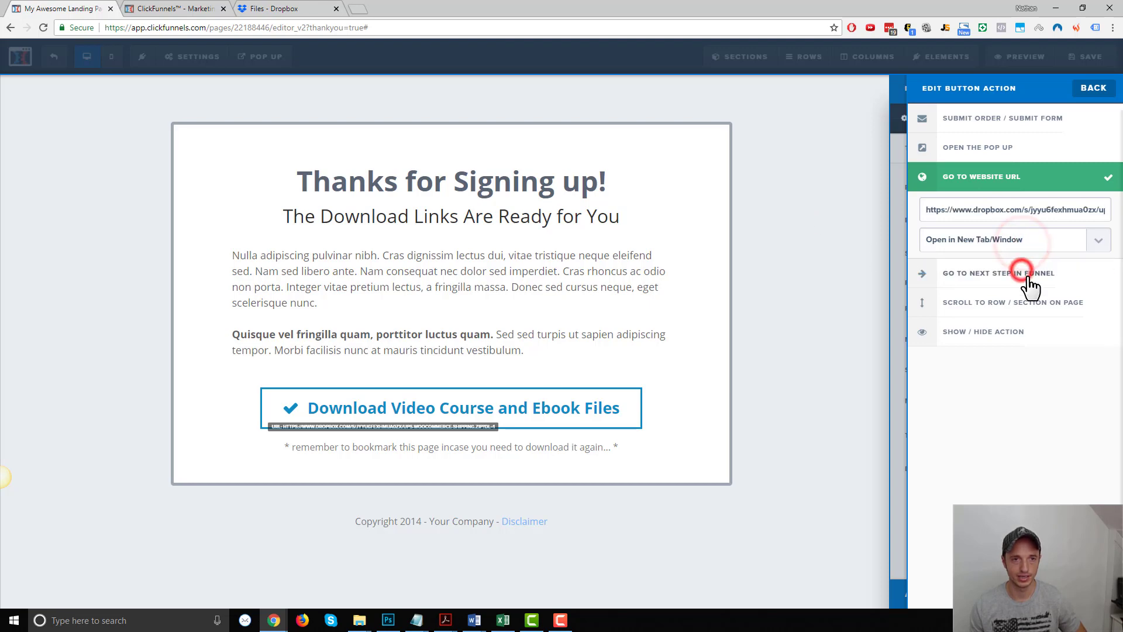
click(840, 214)
click(1085, 56)
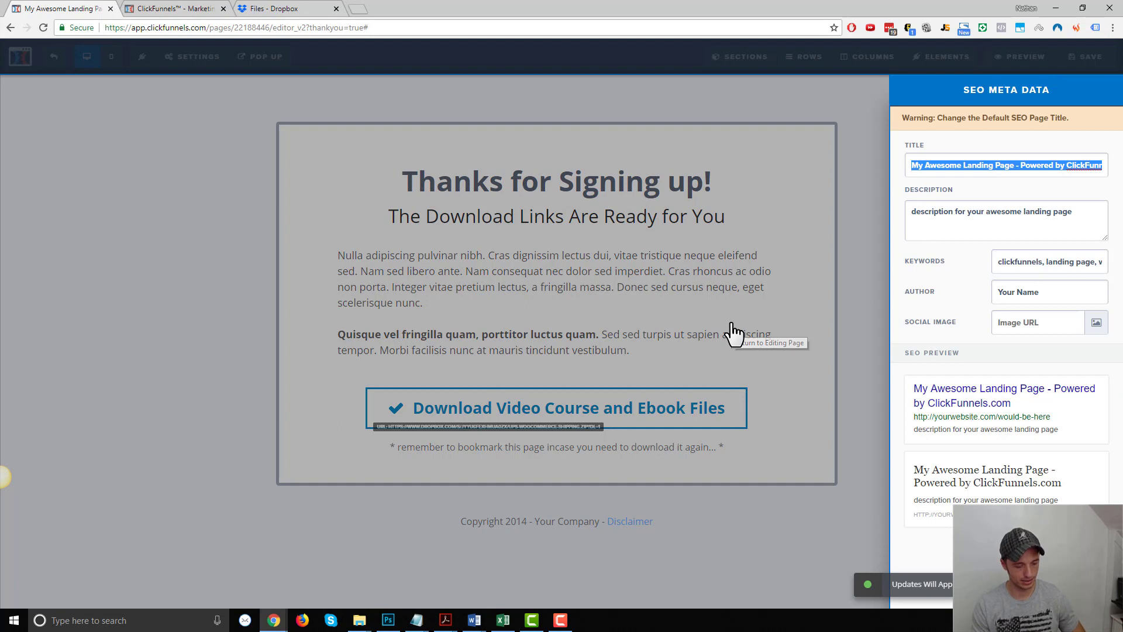
Set the page's SEO title to 'Product Delivery' and save the page.
text(Product)
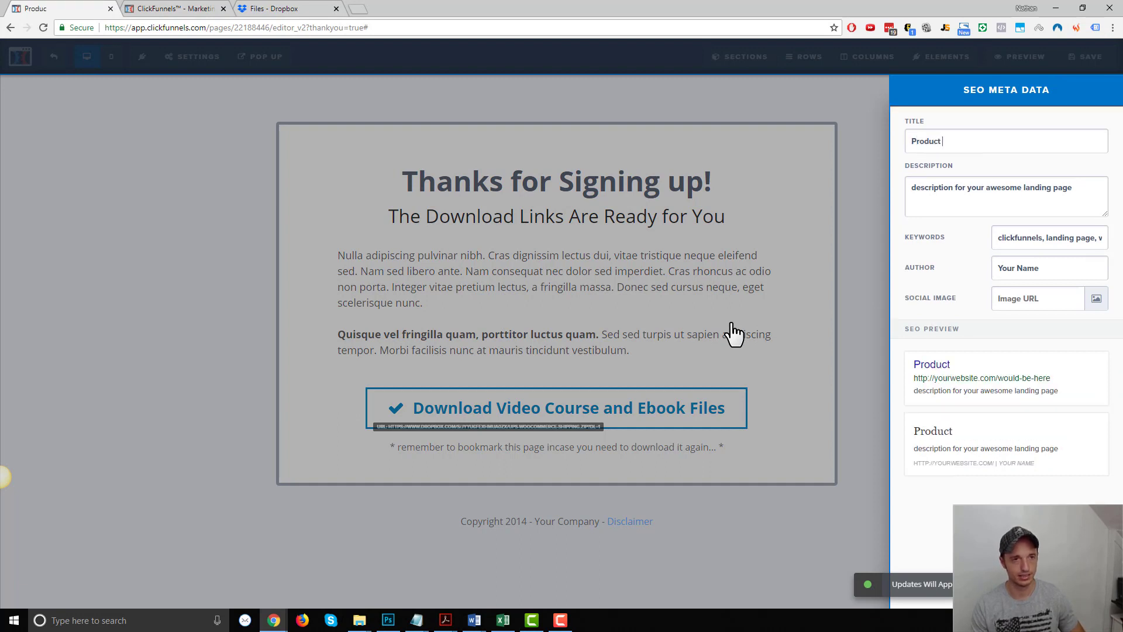
text( Delivery)
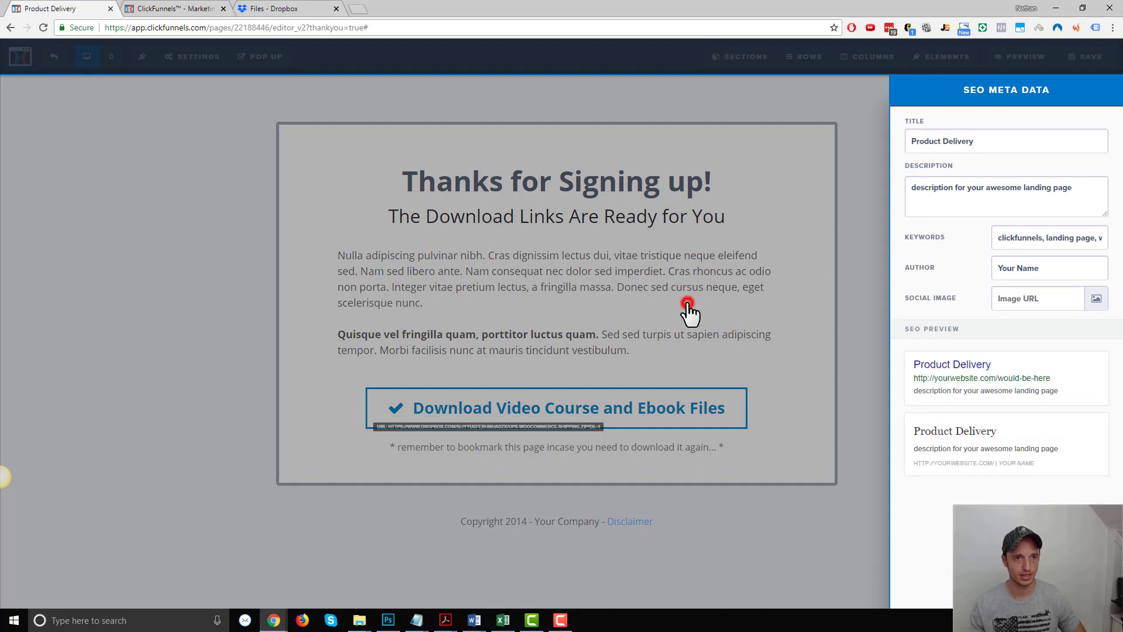
click(685, 301)
click(1087, 57)
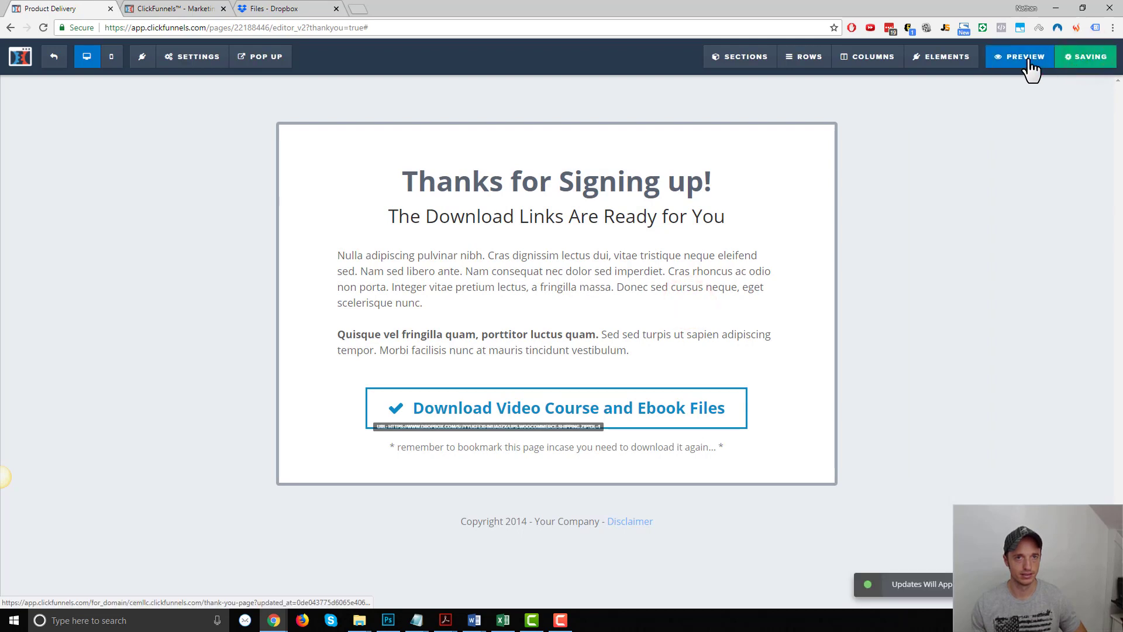
Preview the page, confirm the download button triggers the zip download, then return to the editor.
click(1030, 65)
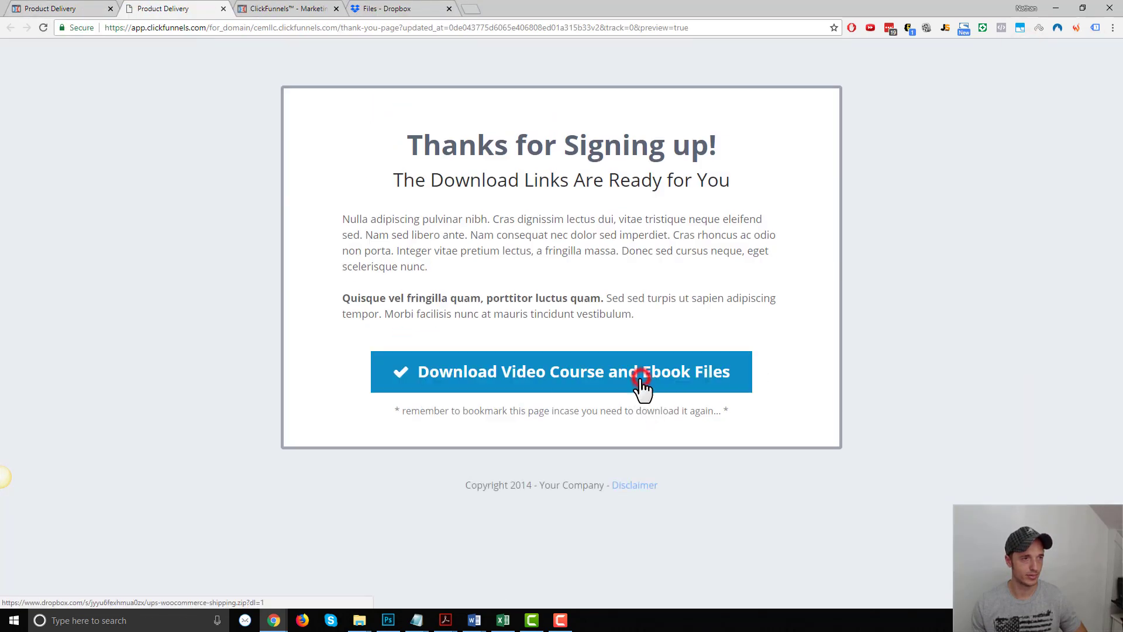
click(643, 386)
click(535, 285)
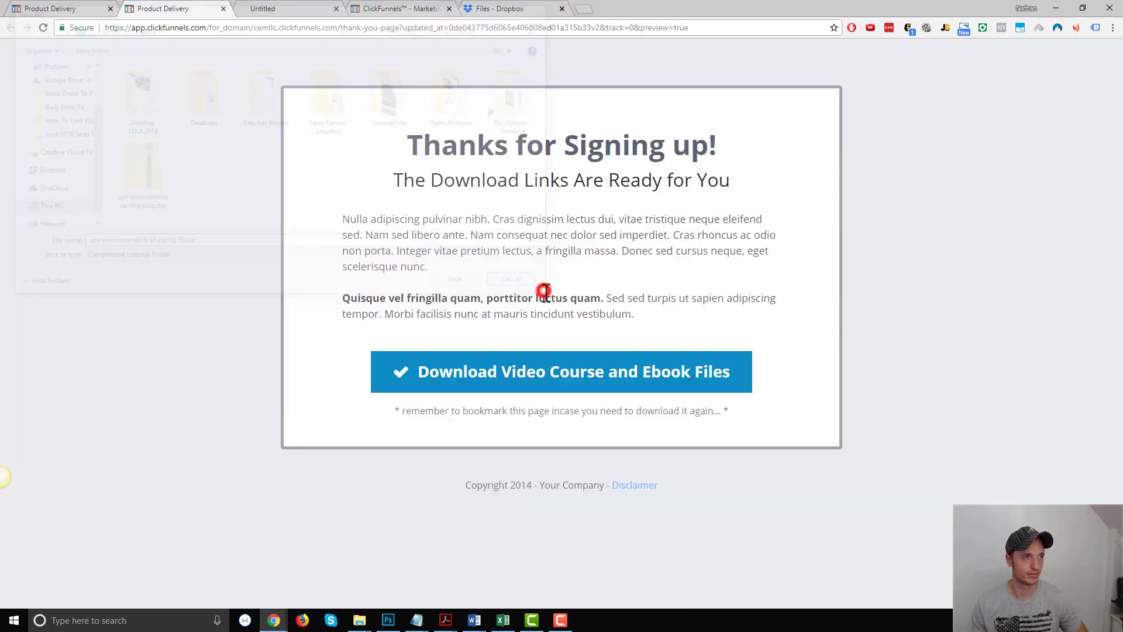
click(67, 12)
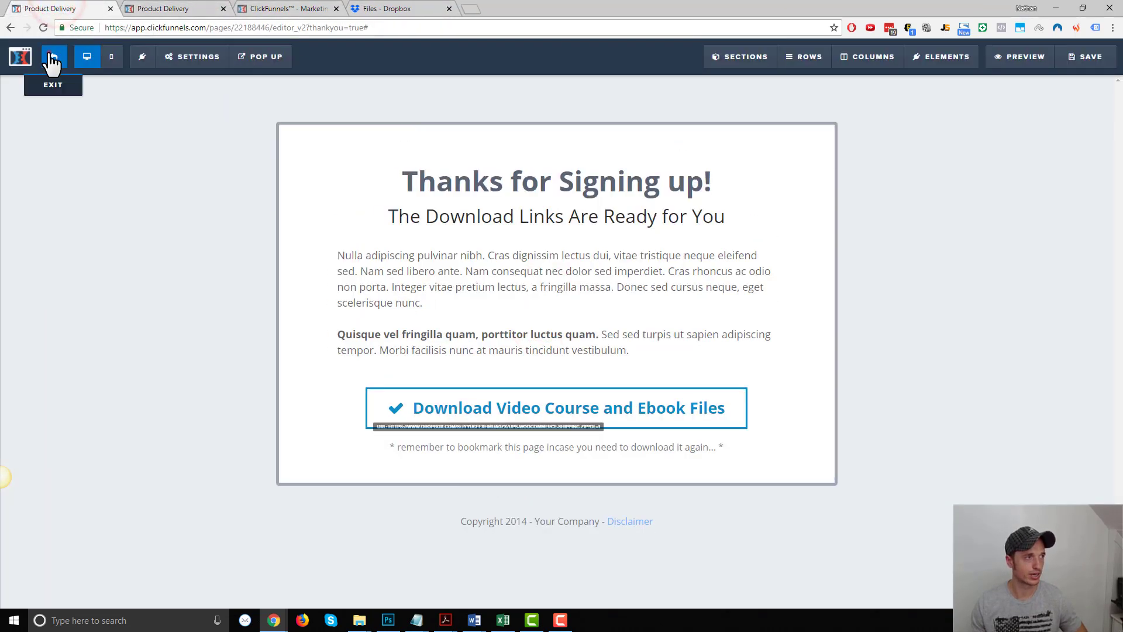
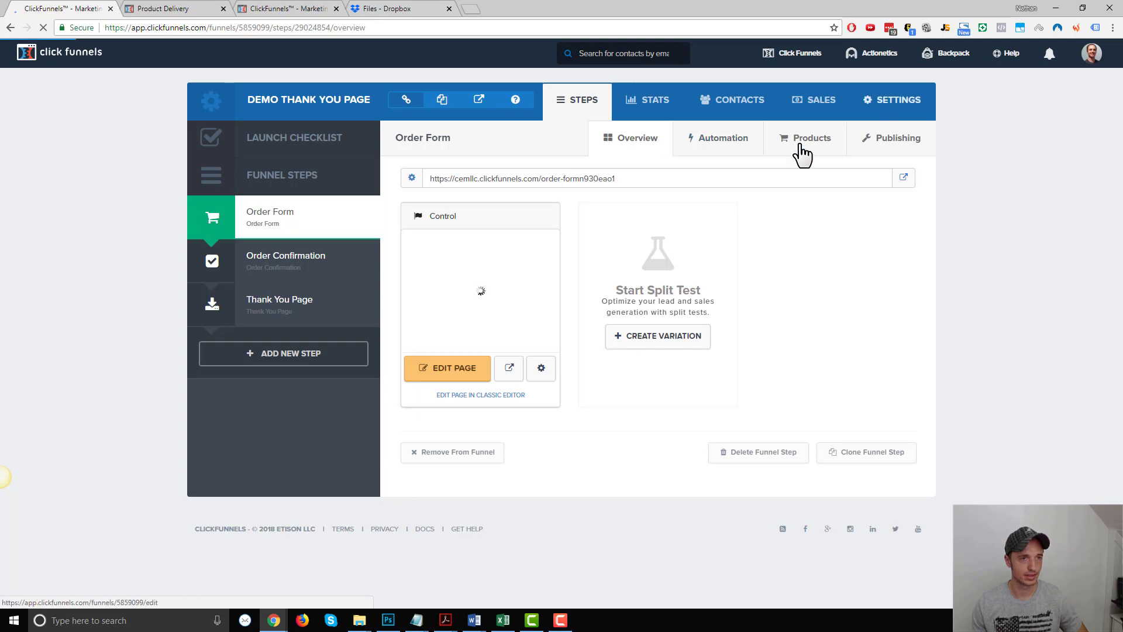
Open the Products tab of the Order Form step in the Demo Thank You Page funnel.
click(802, 149)
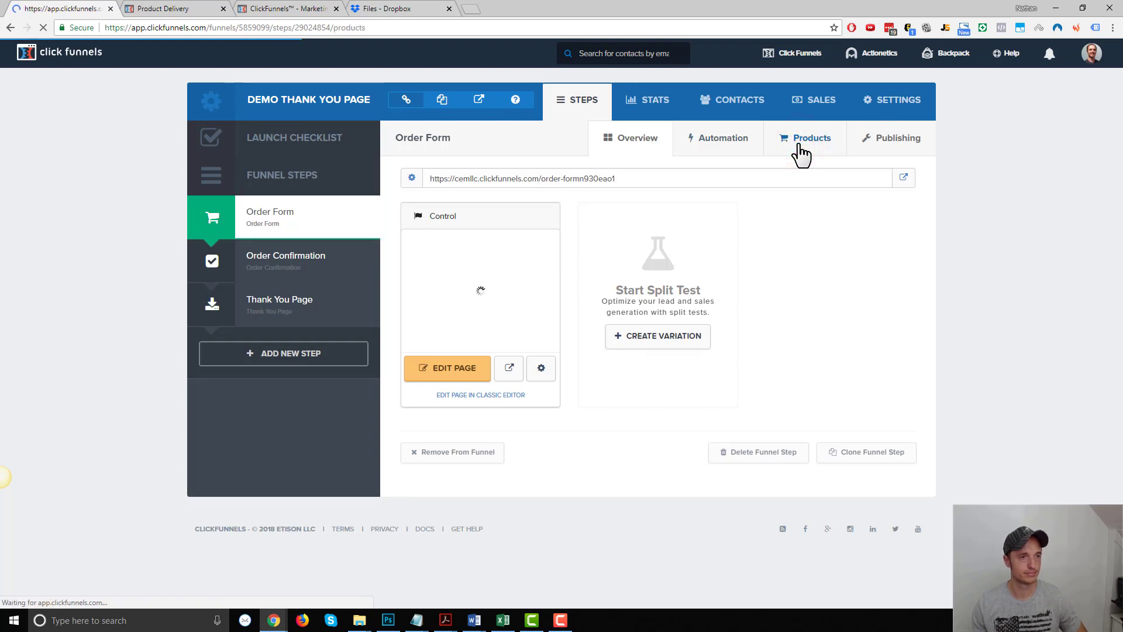
Add a product named Demo Product at 5 USD with the description 'Demo Product'.
click(909, 288)
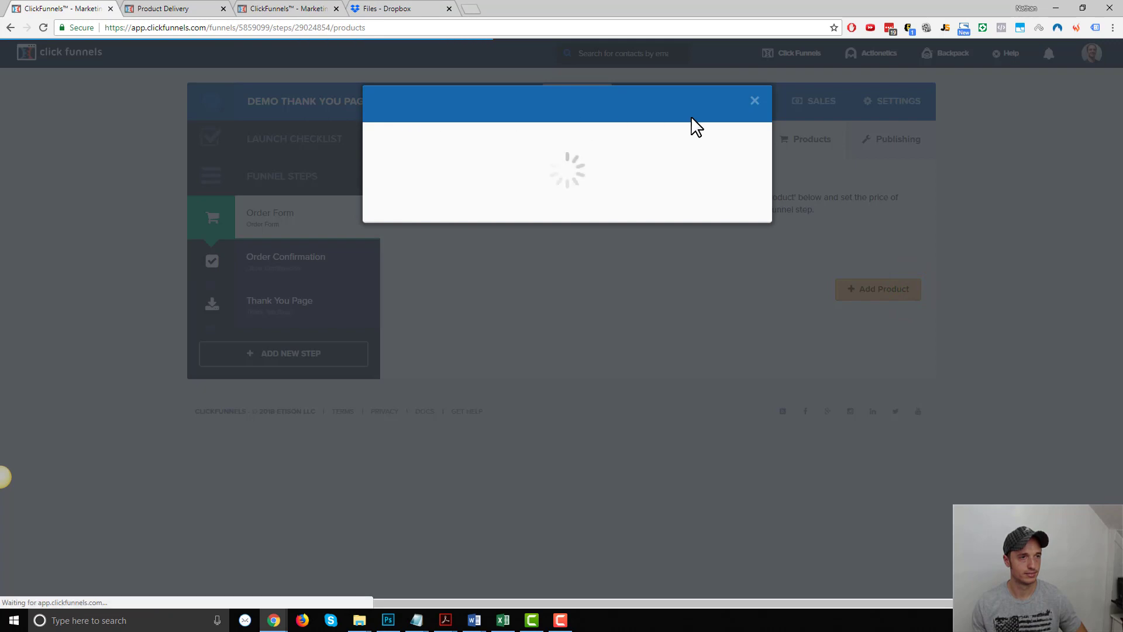
click(525, 205)
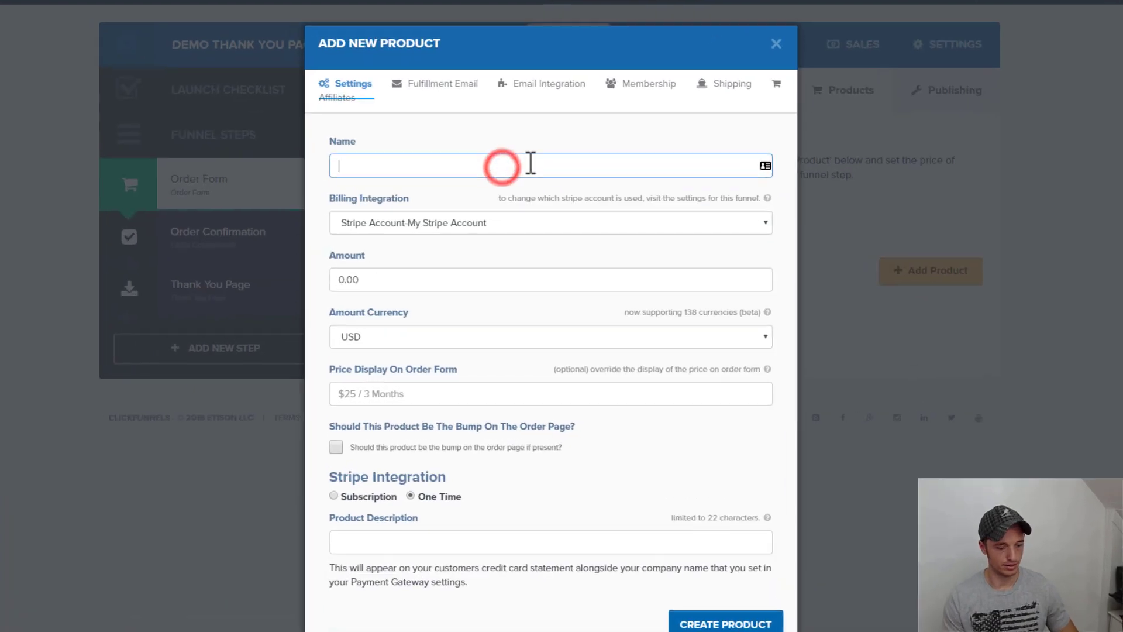
text(Demo Product)
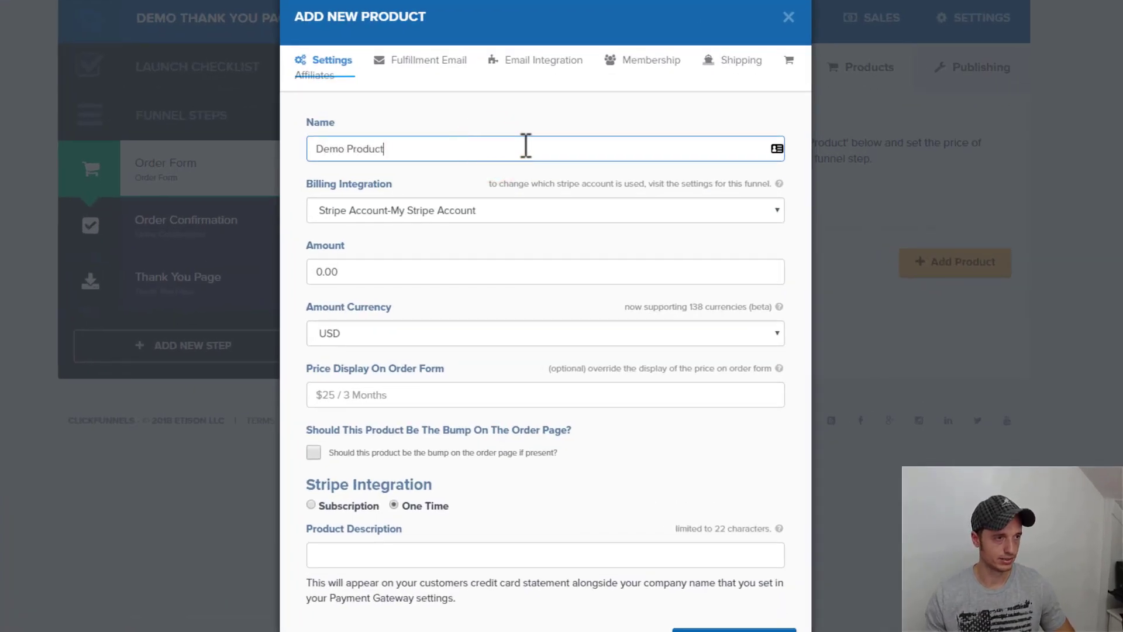
click(476, 276)
text(5)
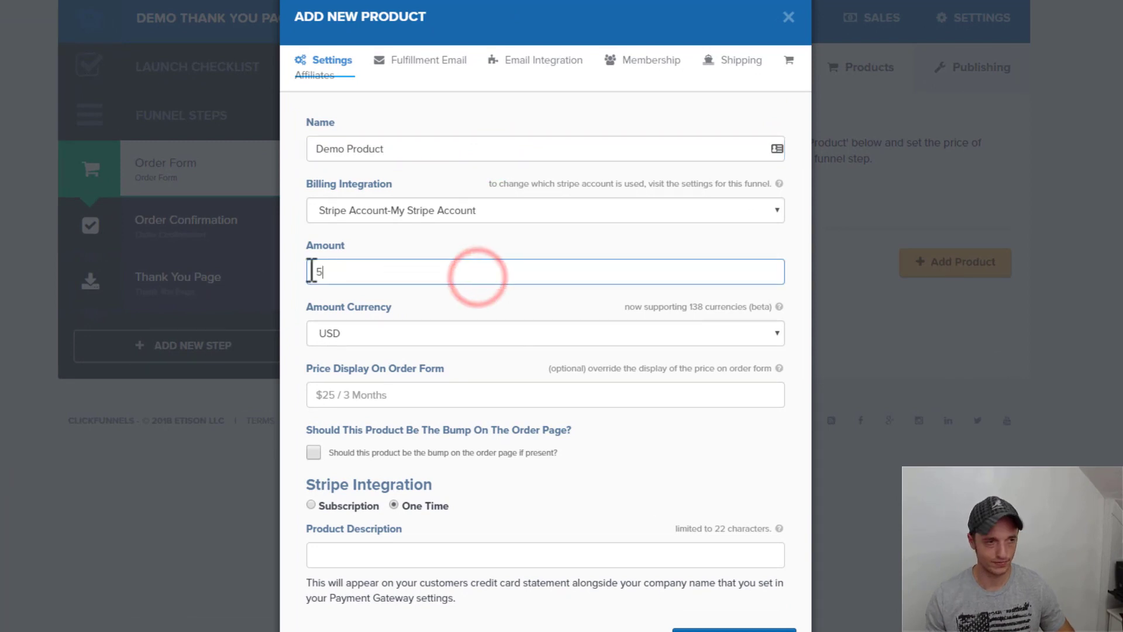
scroll(448, 319, down, 1)
click(439, 477)
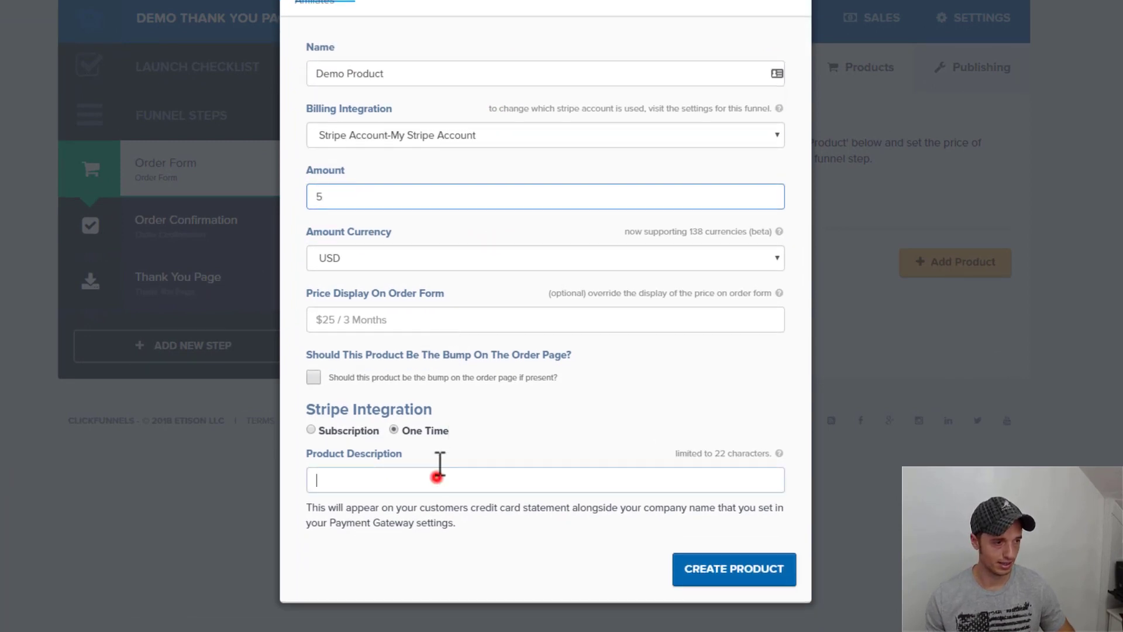
text(Demo Product)
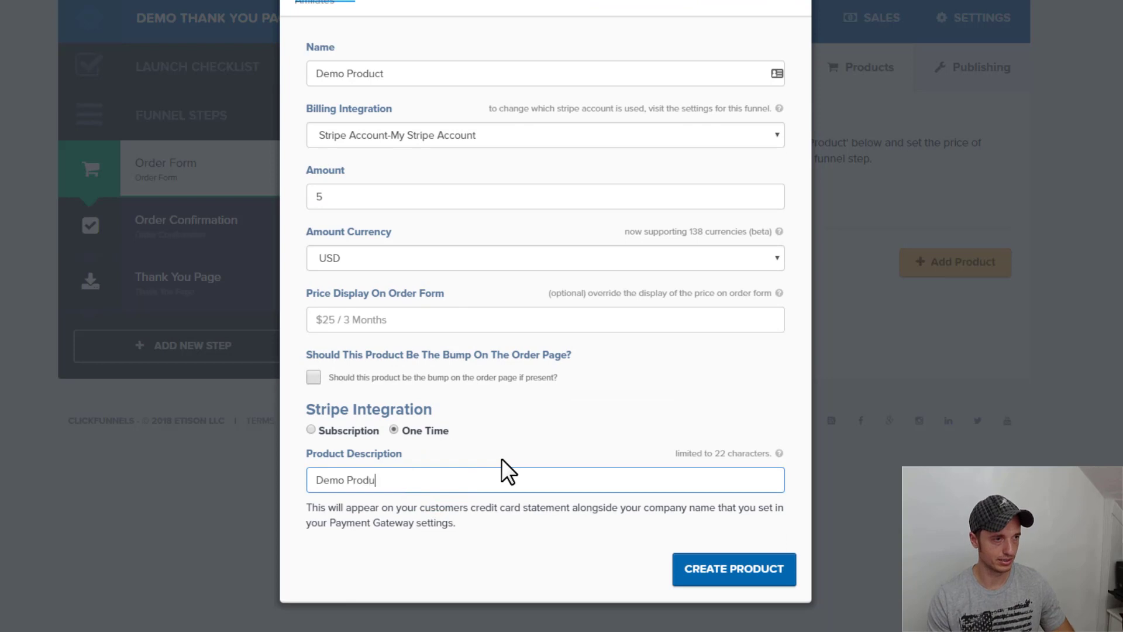
click(443, 5)
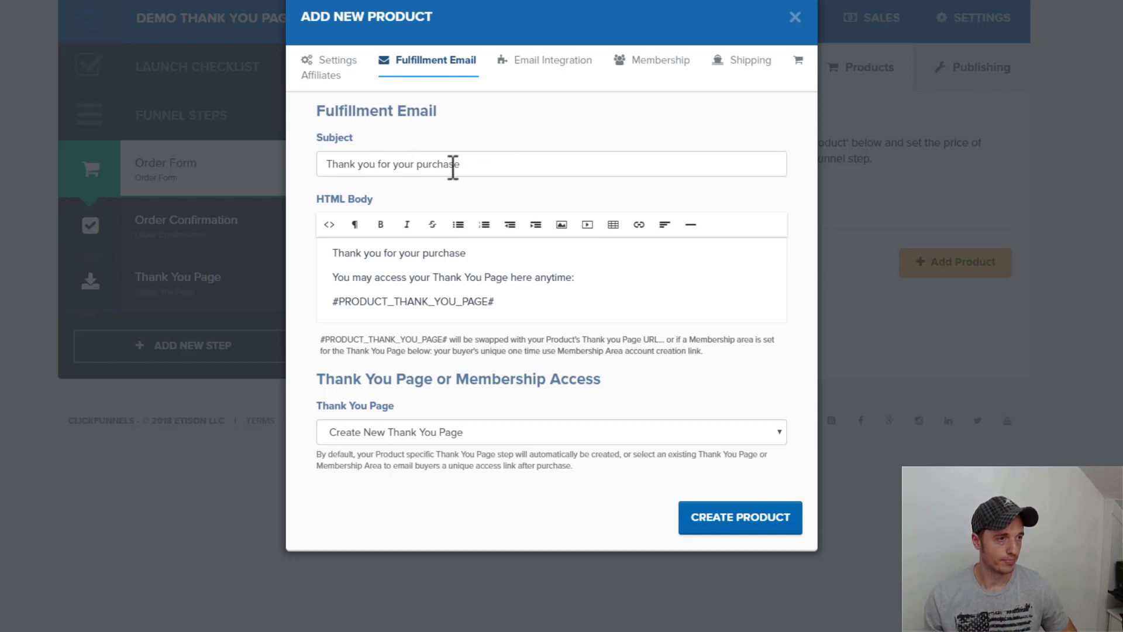
Replace 'Thank You Page' with 'File' in the fulfillment email's second line.
click(388, 250)
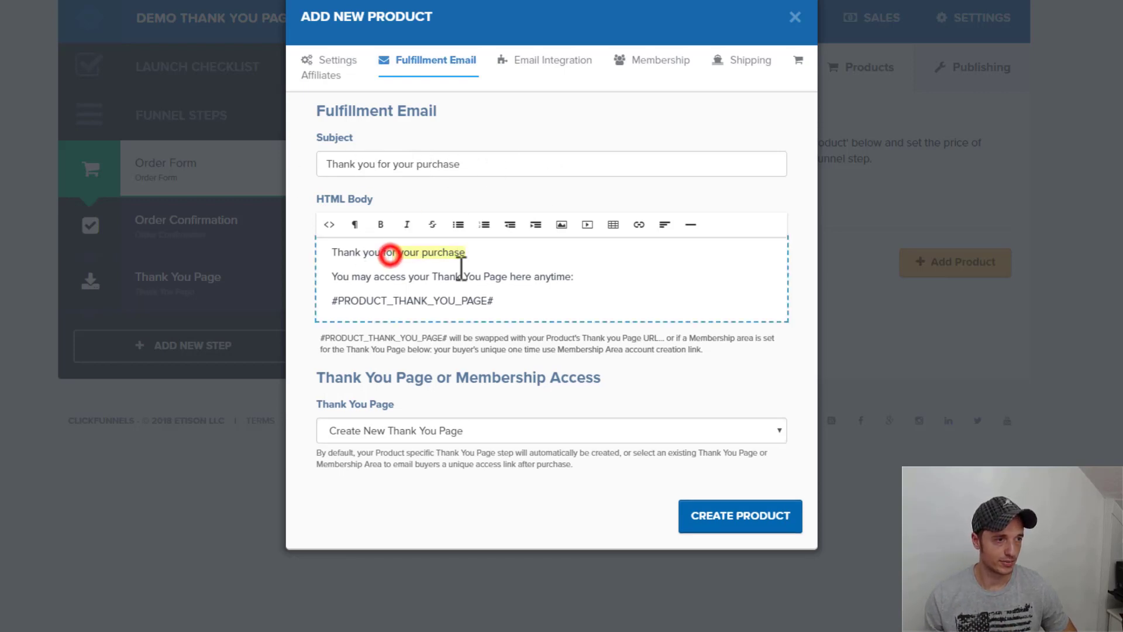
click(336, 276)
drag(432, 276, 507, 279)
text(Fil)
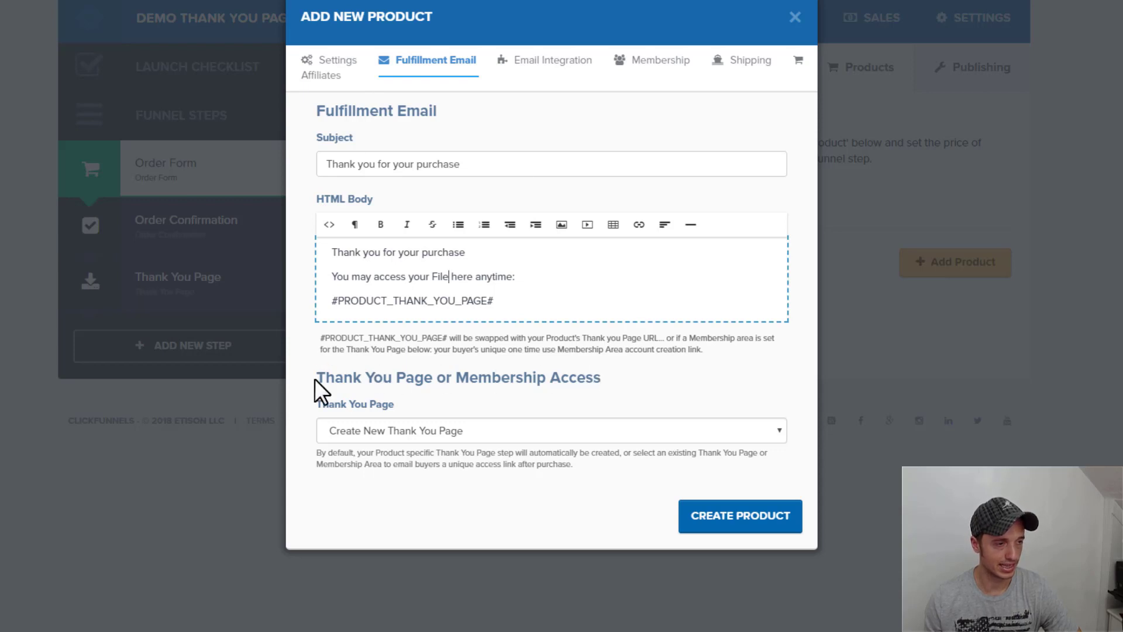
drag(314, 381, 414, 381)
click(444, 310)
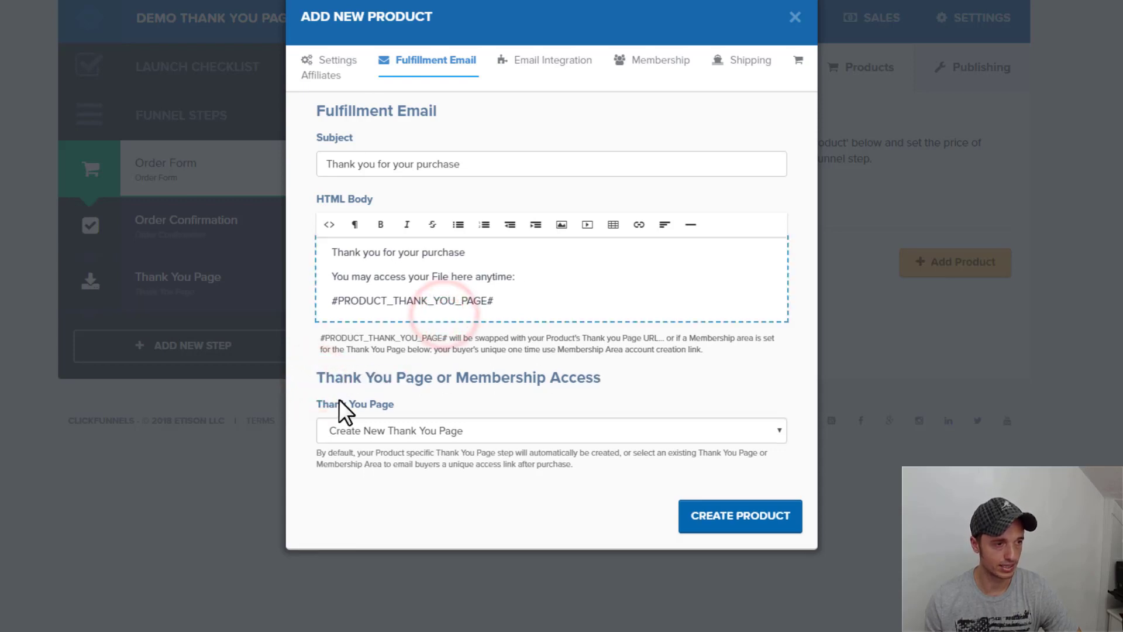
Link Demo Product to Demo Thank You Page > Thank You Page and create the $5.00 product.
click(432, 434)
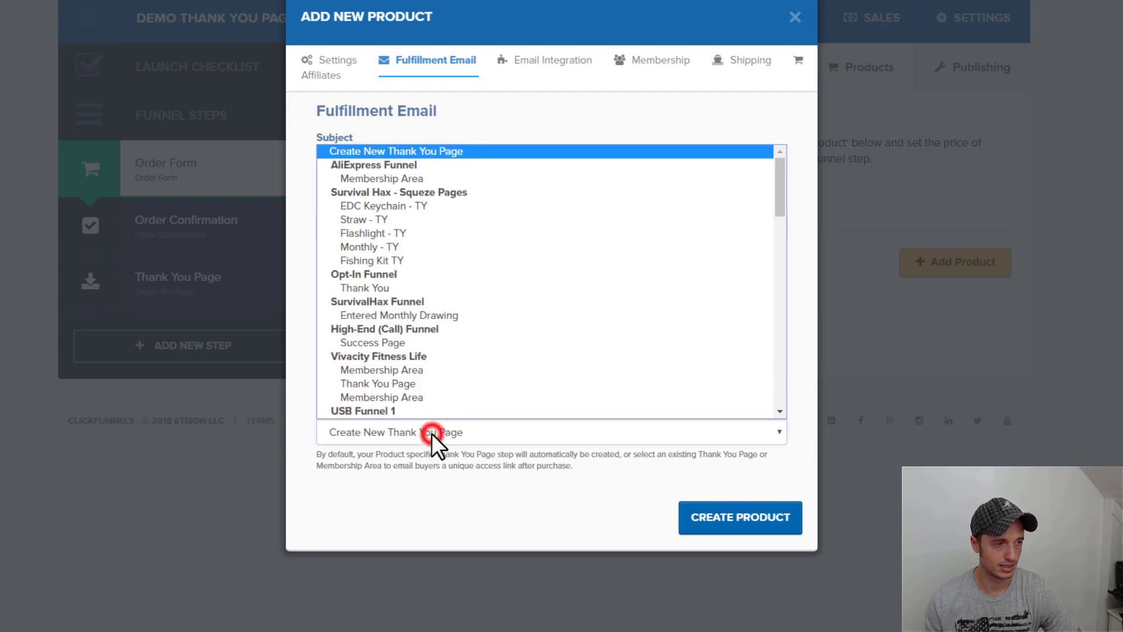
mouse_move(778, 173)
mouse_down()
mouse_move(761, 251)
mouse_move(755, 403)
mouse_up()
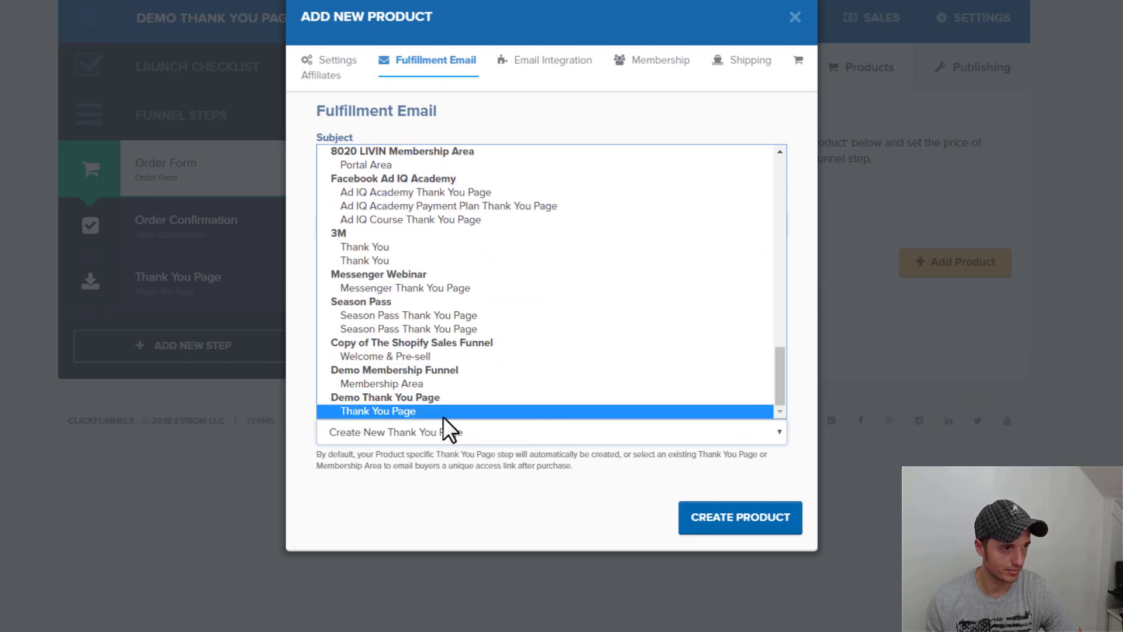
click(387, 412)
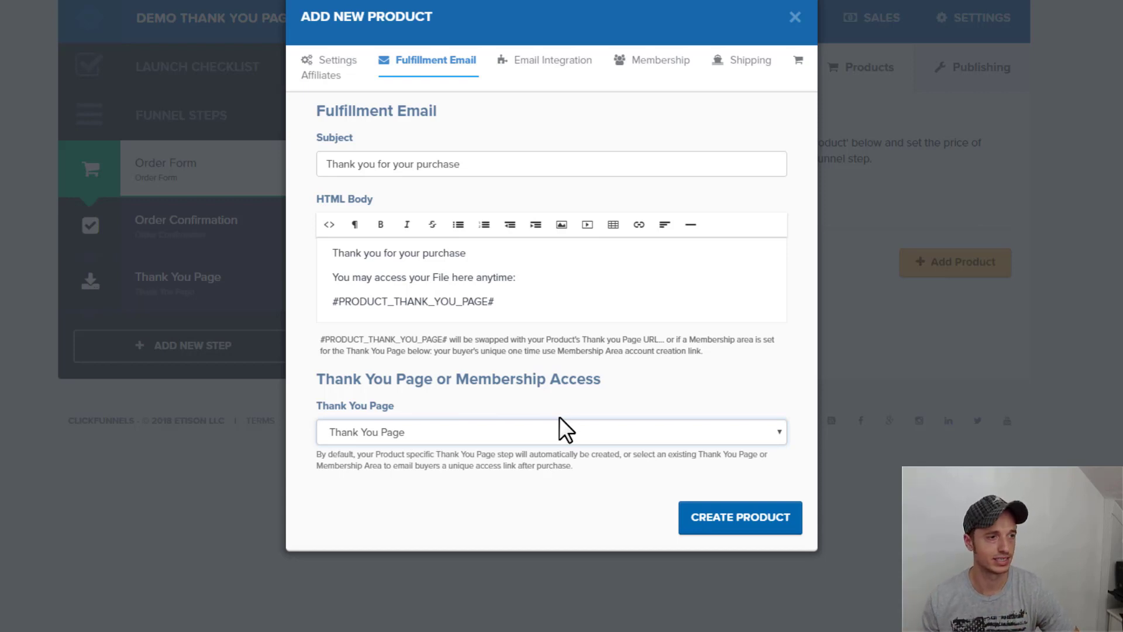
click(526, 304)
drag(526, 304, 321, 313)
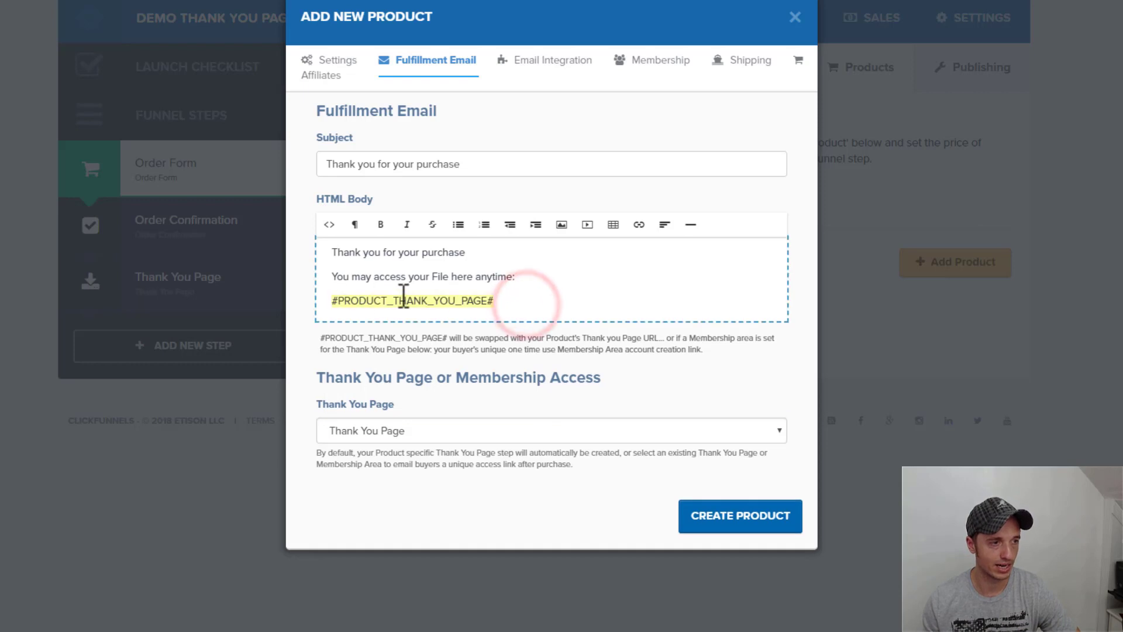
click(523, 299)
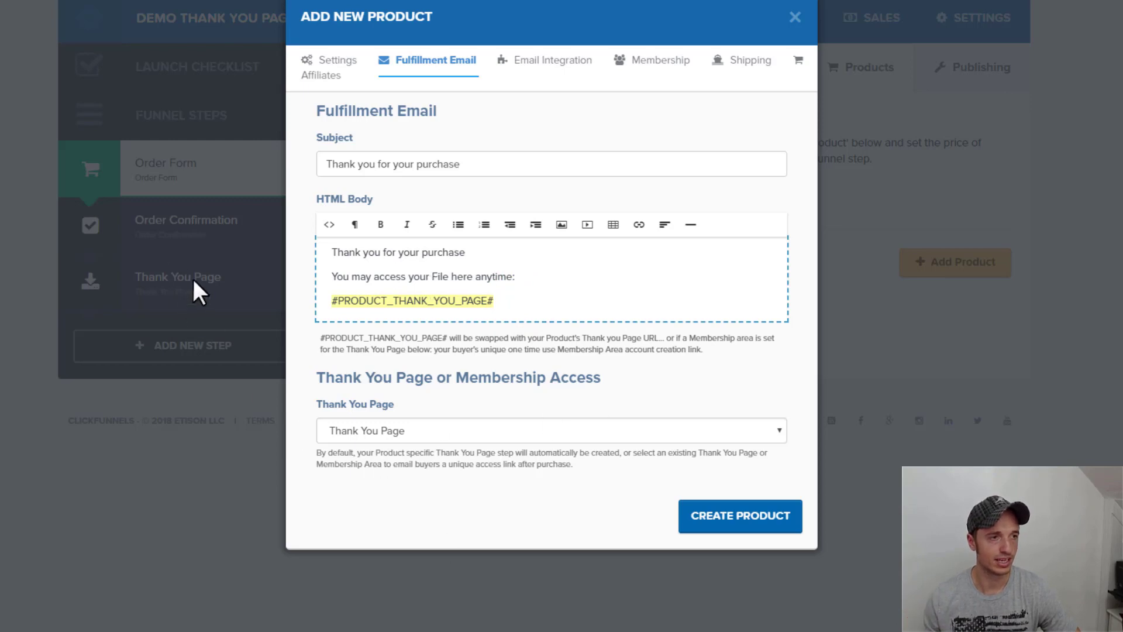
click(727, 530)
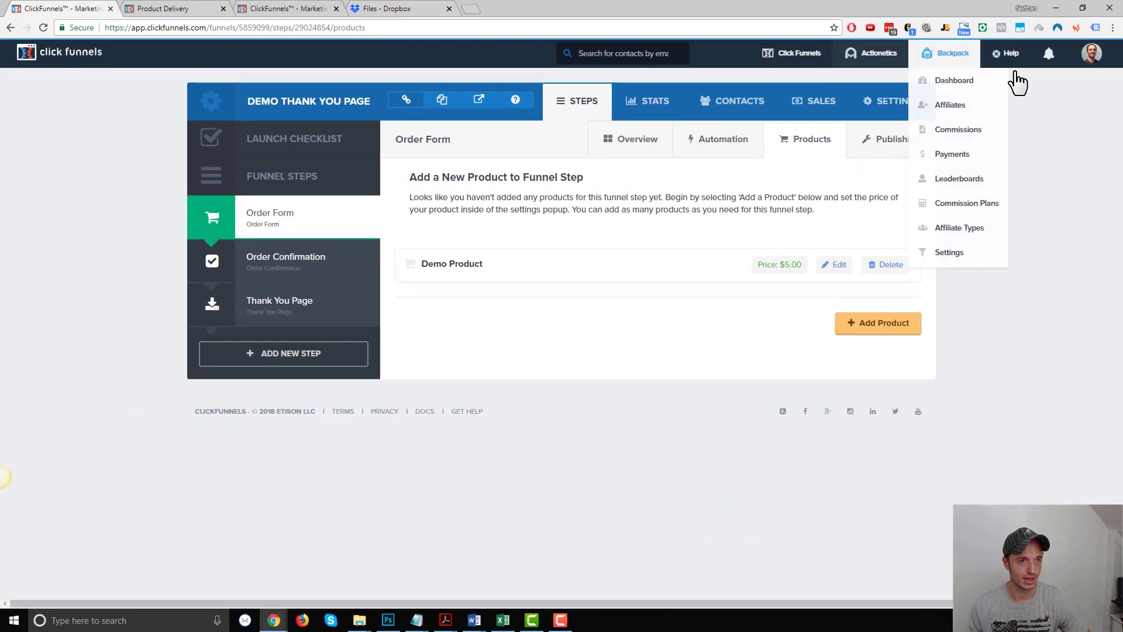
Preview the Order Confirmation step's order-complete page in a new tab, then return to the editor.
click(311, 268)
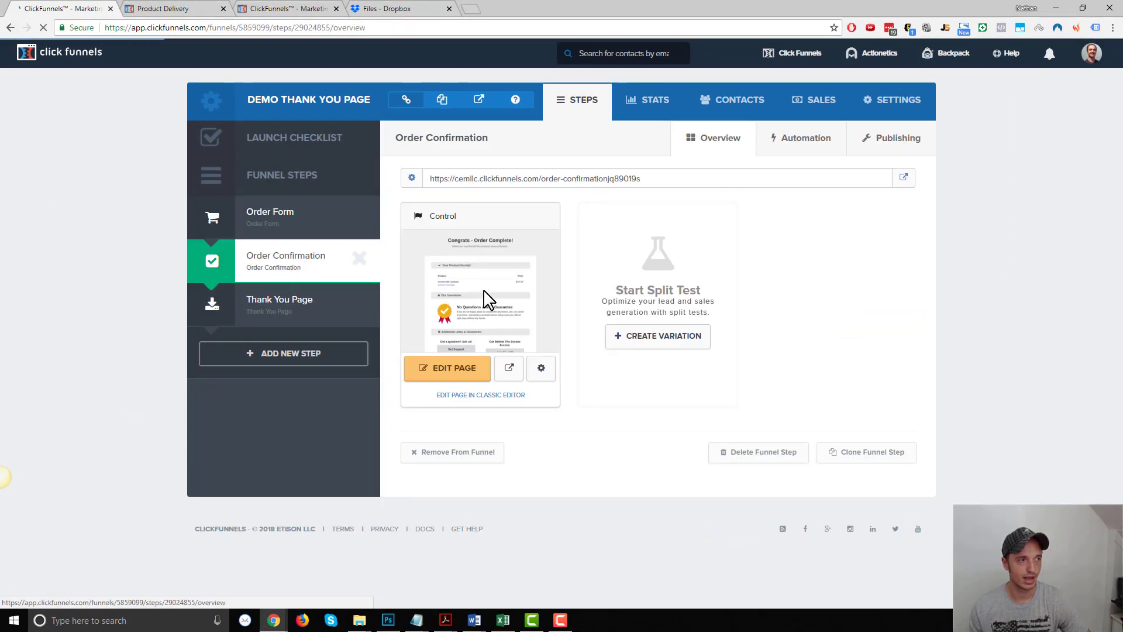
click(508, 369)
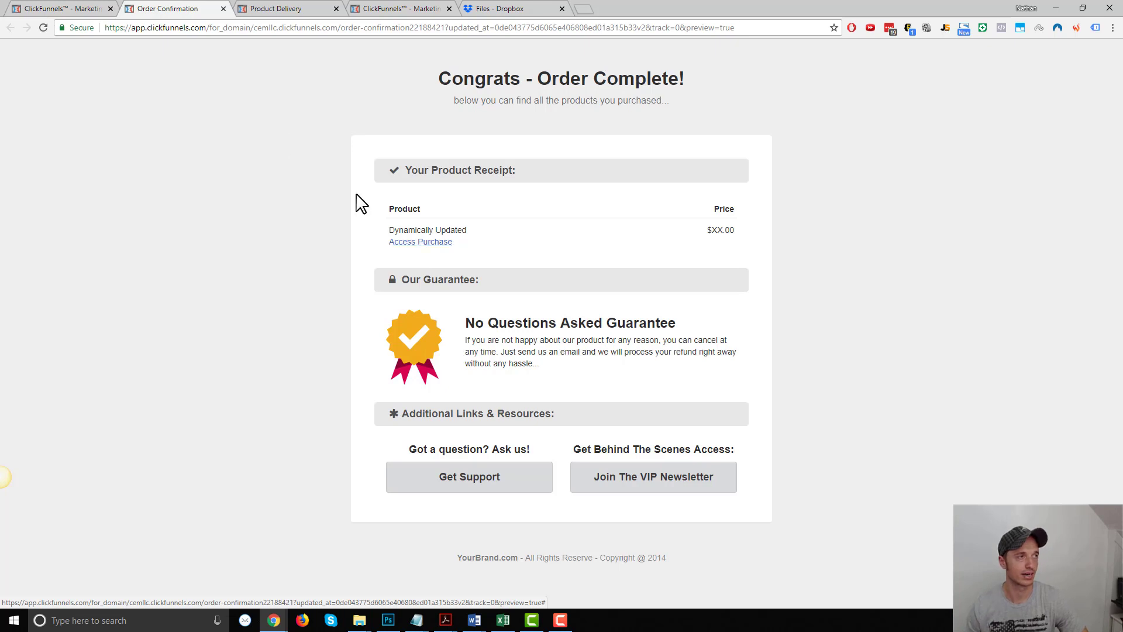
click(61, 9)
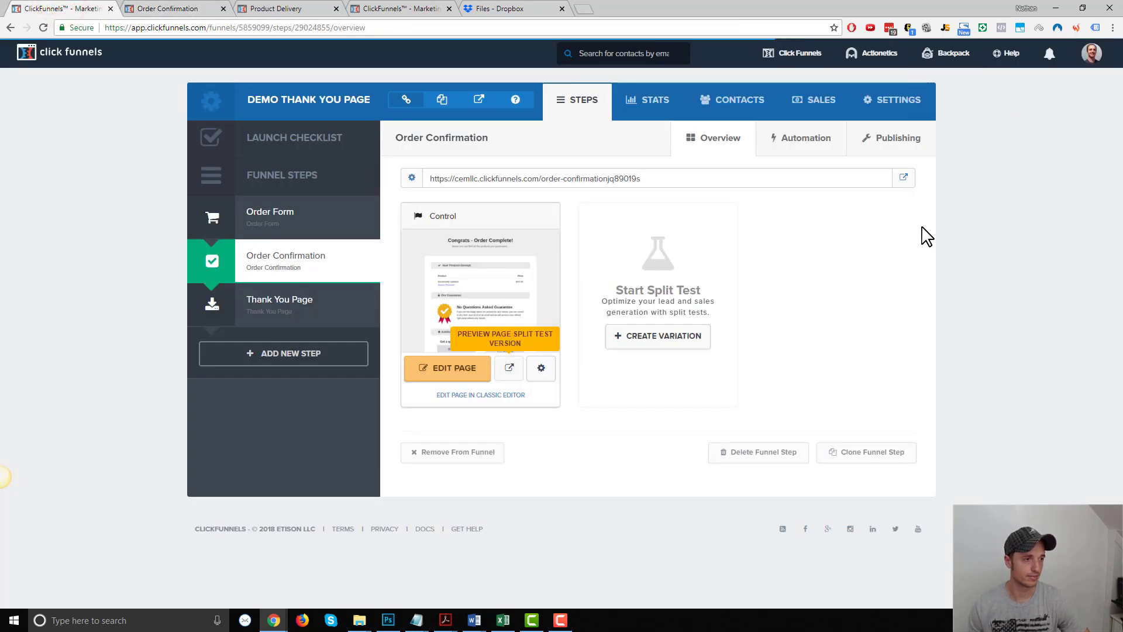
Turn on Stripe Test Mode in the funnel settings and save the settings.
click(899, 101)
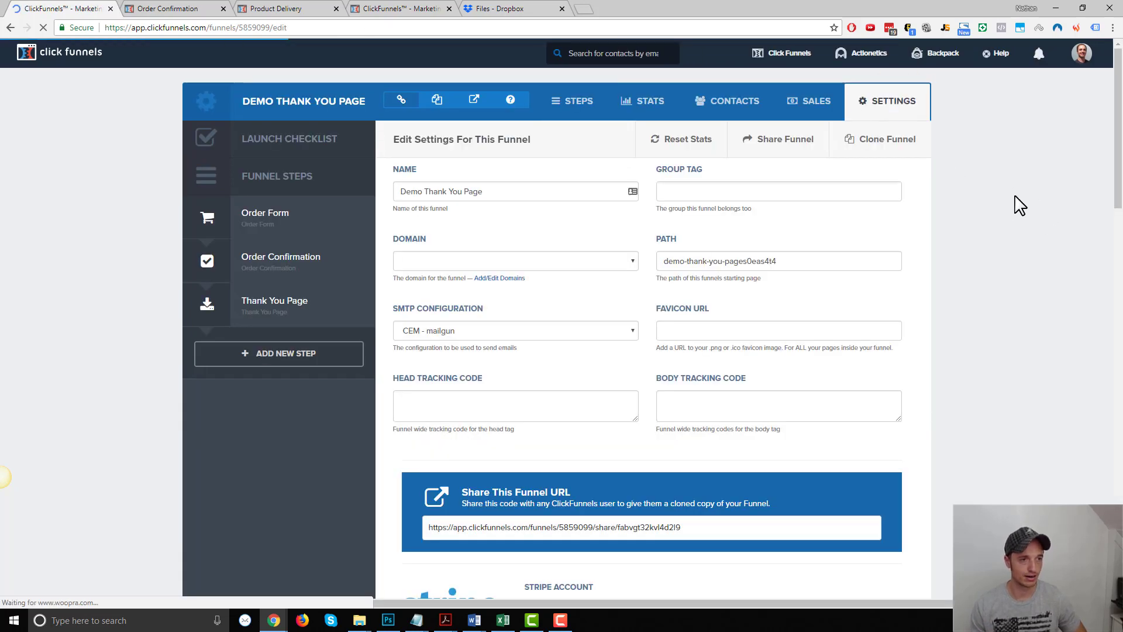
scroll(963, 257, down, 6)
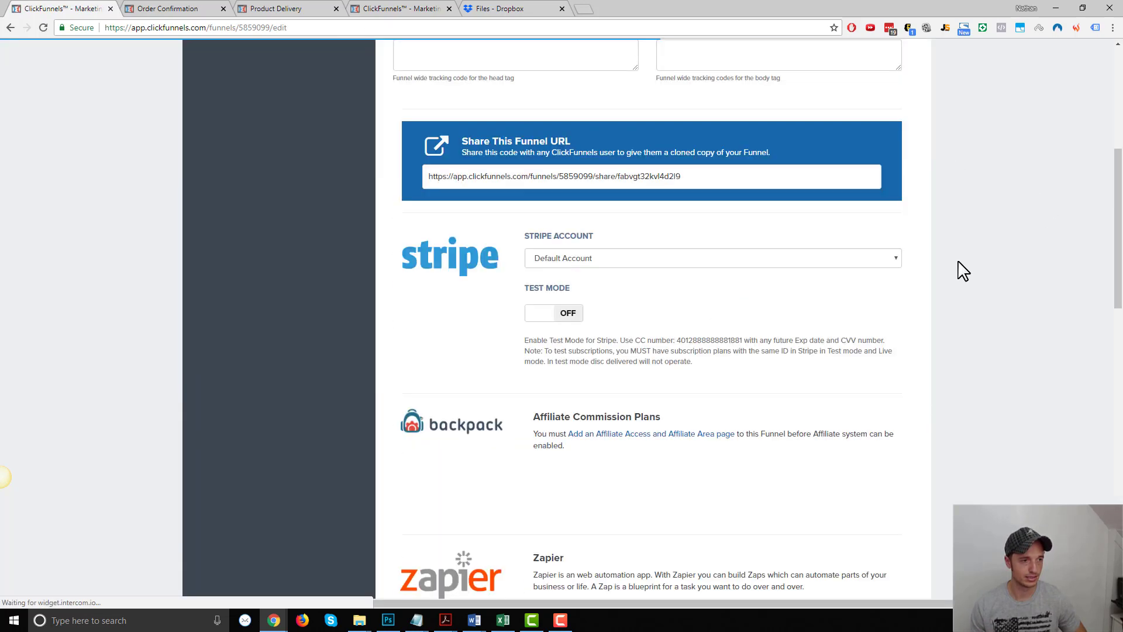
click(541, 313)
scroll(842, 293, down, 15)
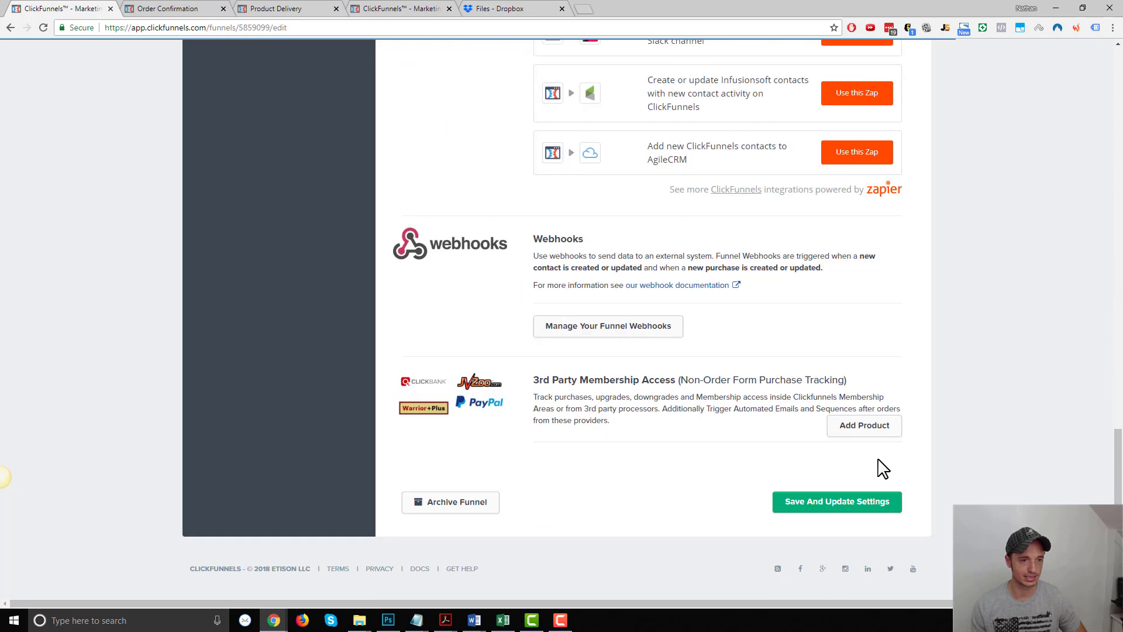
click(858, 504)
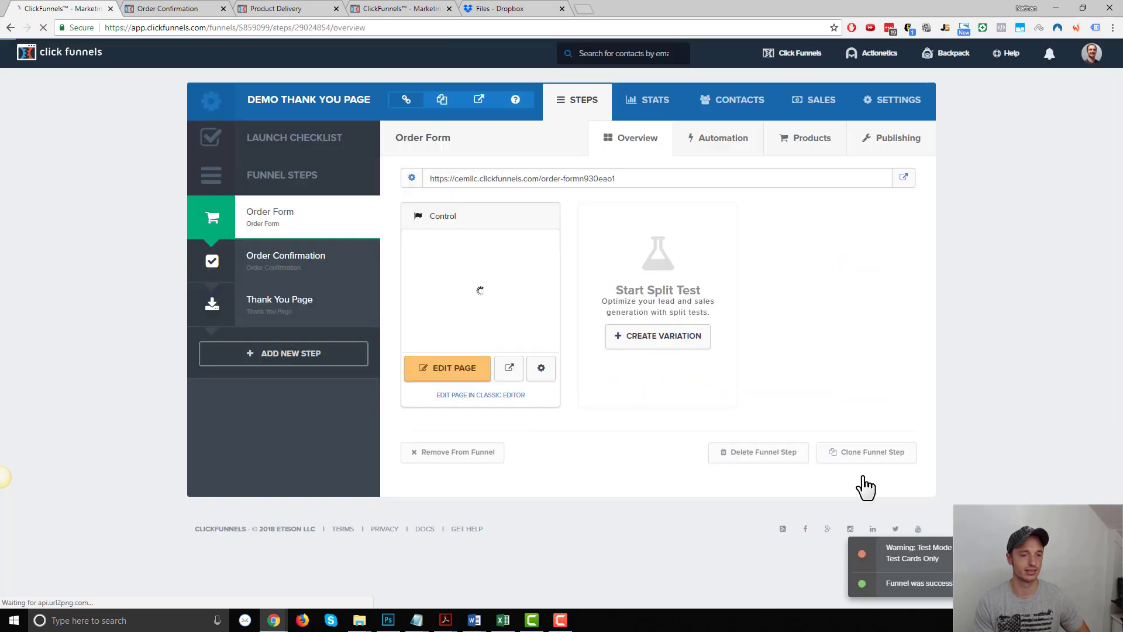
Copy the Order Form page URL and load it in a new Chrome incognito window.
right_click(479, 99)
click(800, 184)
key(ctrl+c)
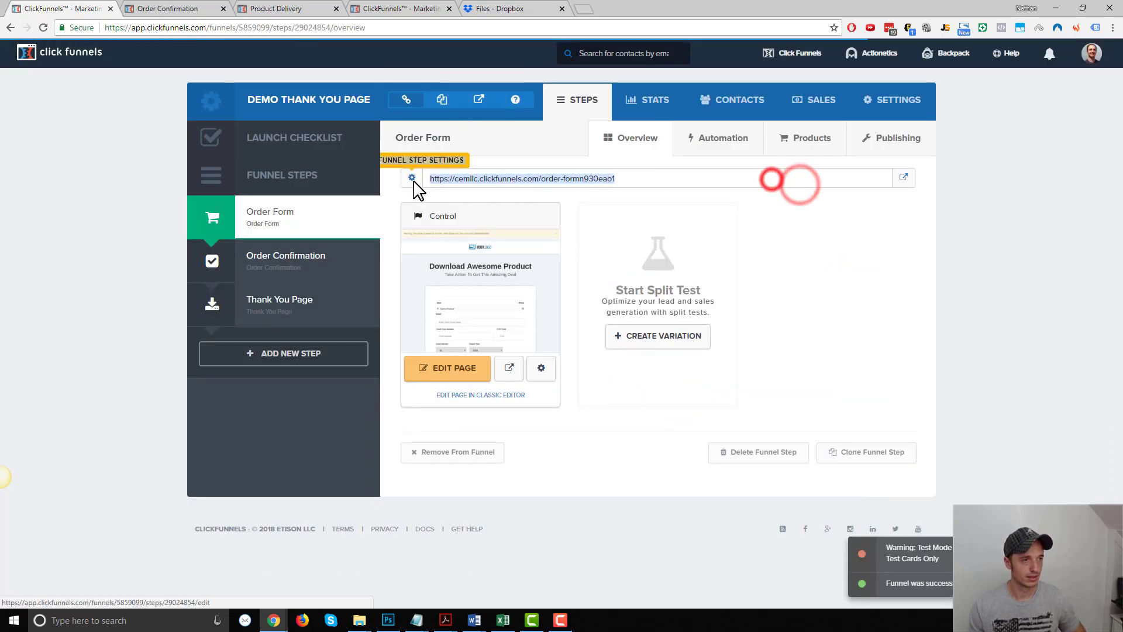
click(1113, 27)
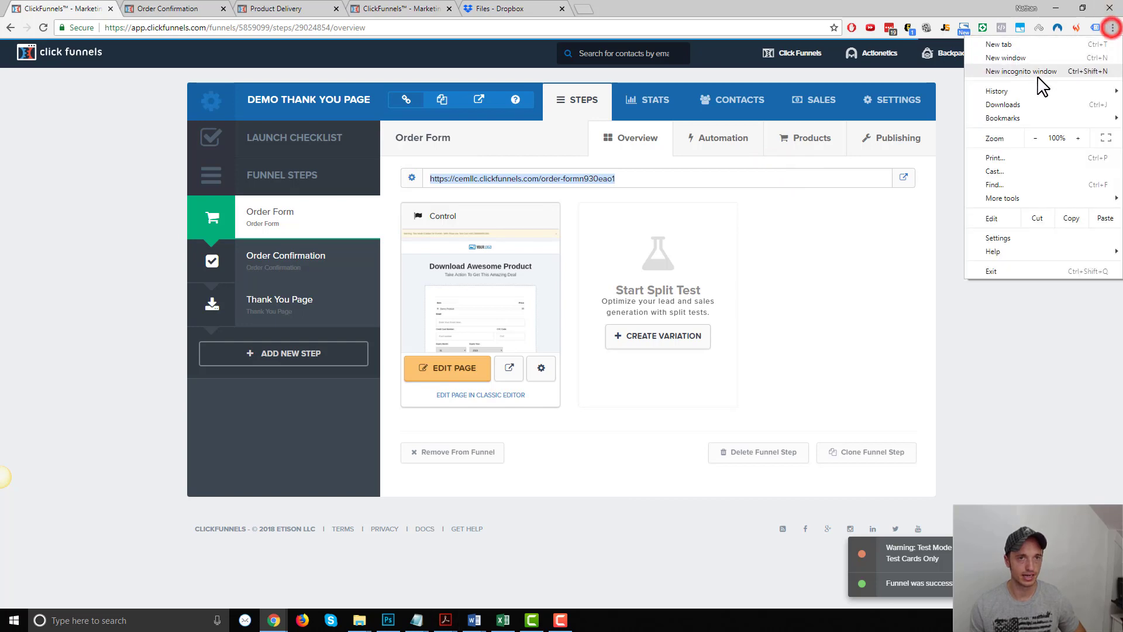
click(1041, 66)
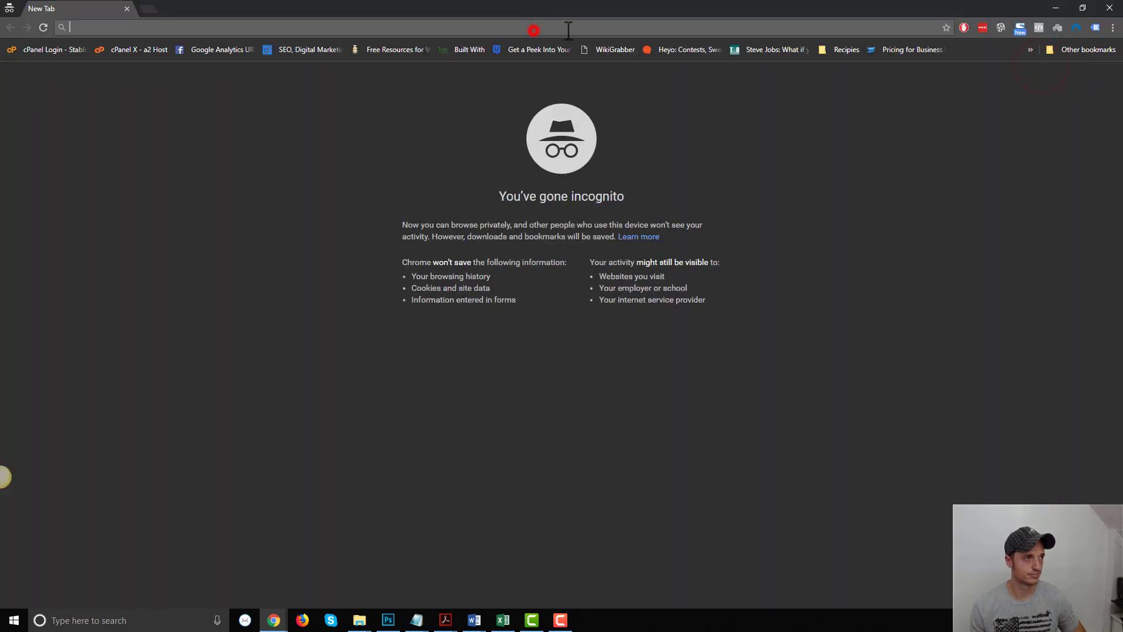
click(535, 29)
key(ctrl+v)
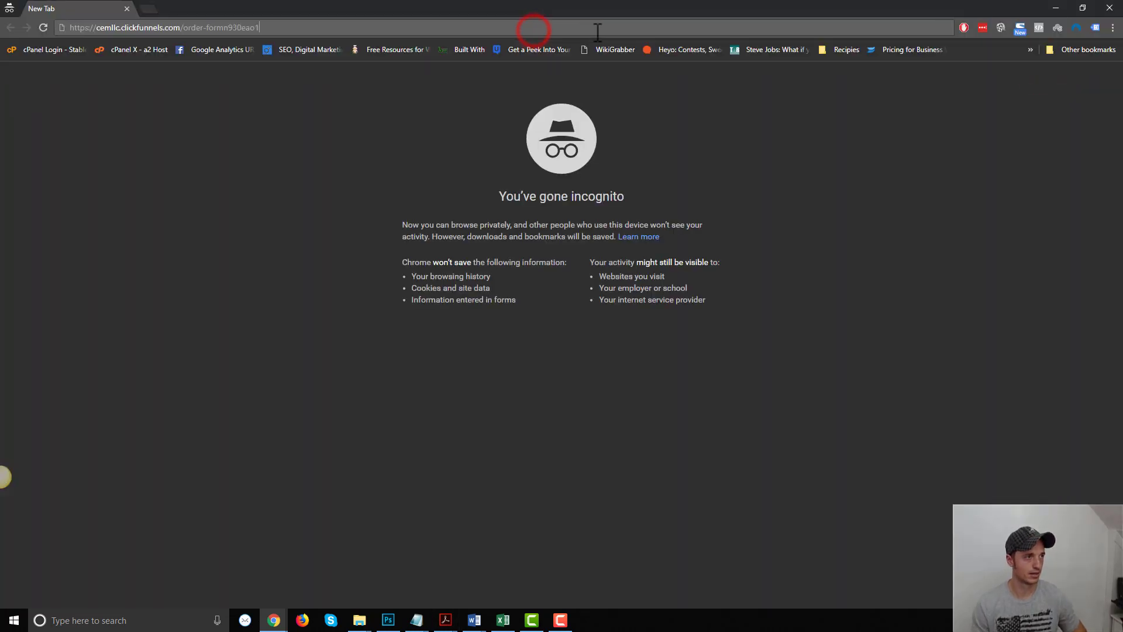
key(Return)
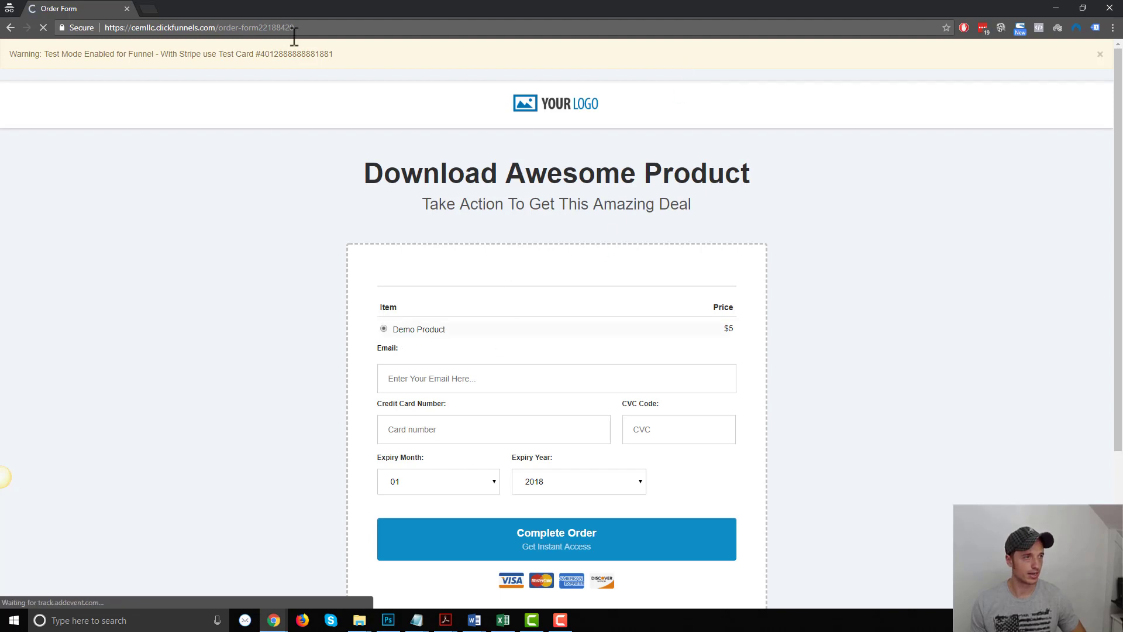
Place a test order with the buyer's email, the test card, CVC 123 and expiry 2026.
double_click(302, 53)
key(ctrl+c)
click(489, 377)
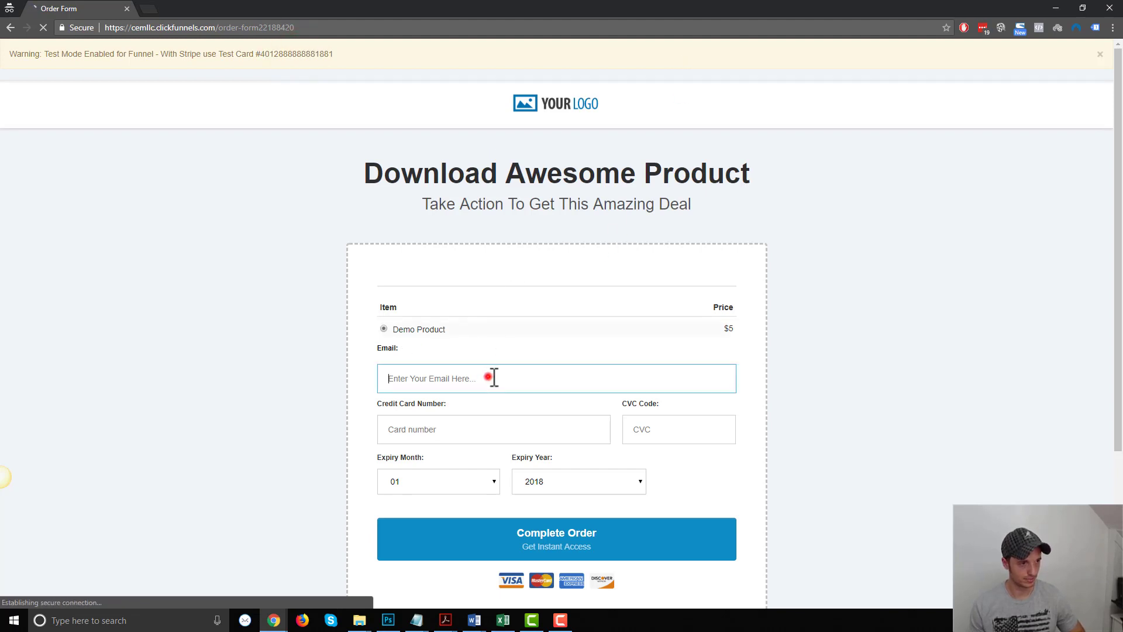
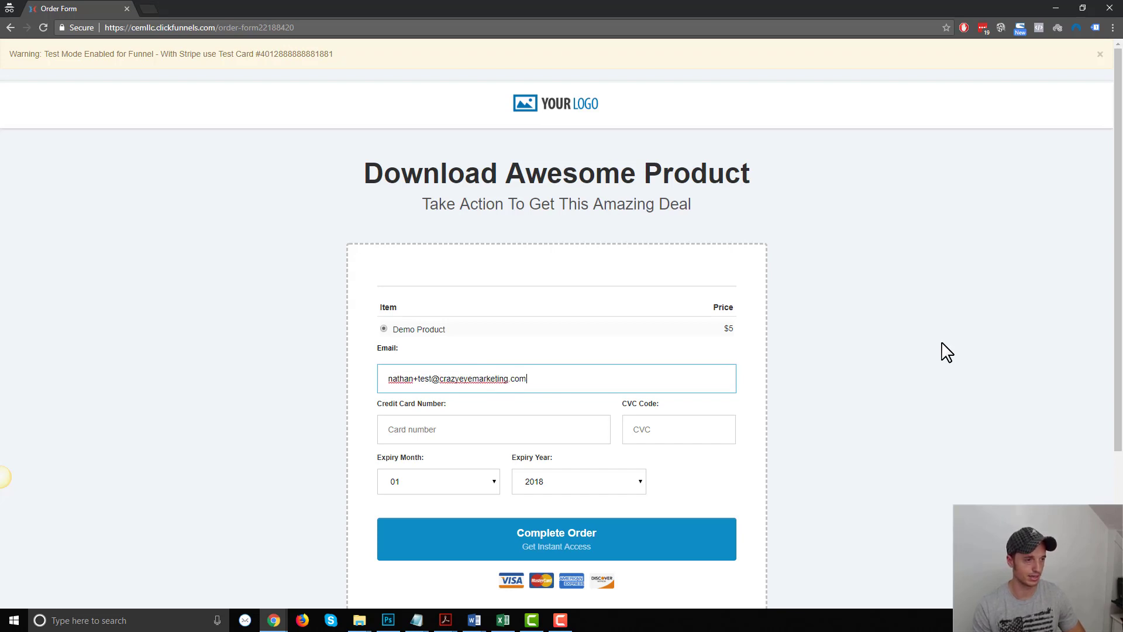
key(Tab)
key(ctrl+v)
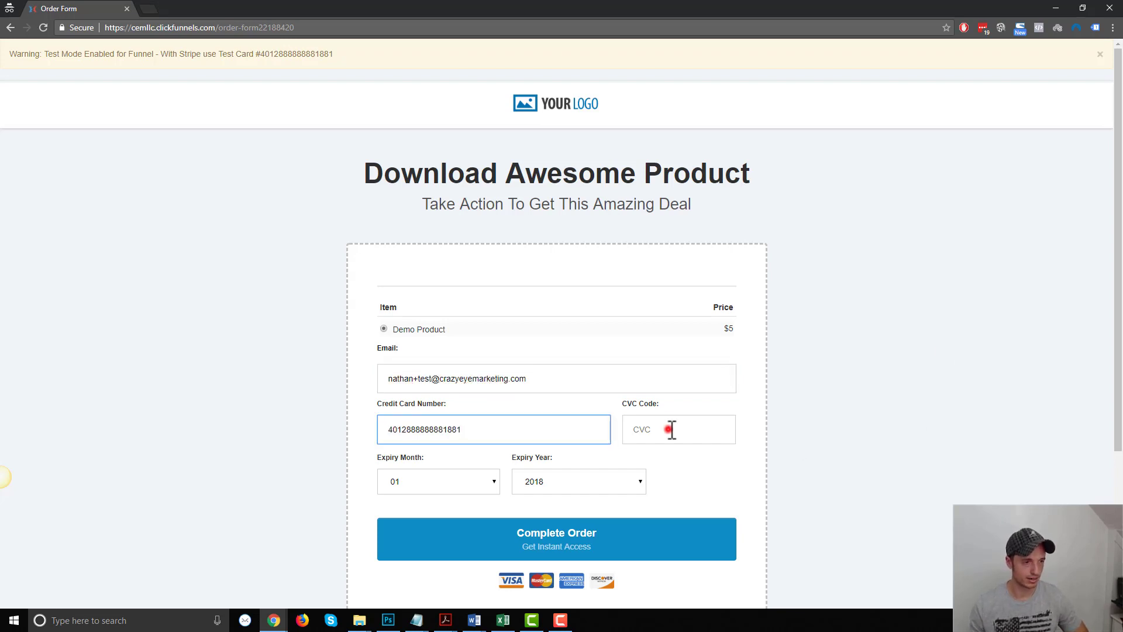
click(671, 430)
text(123)
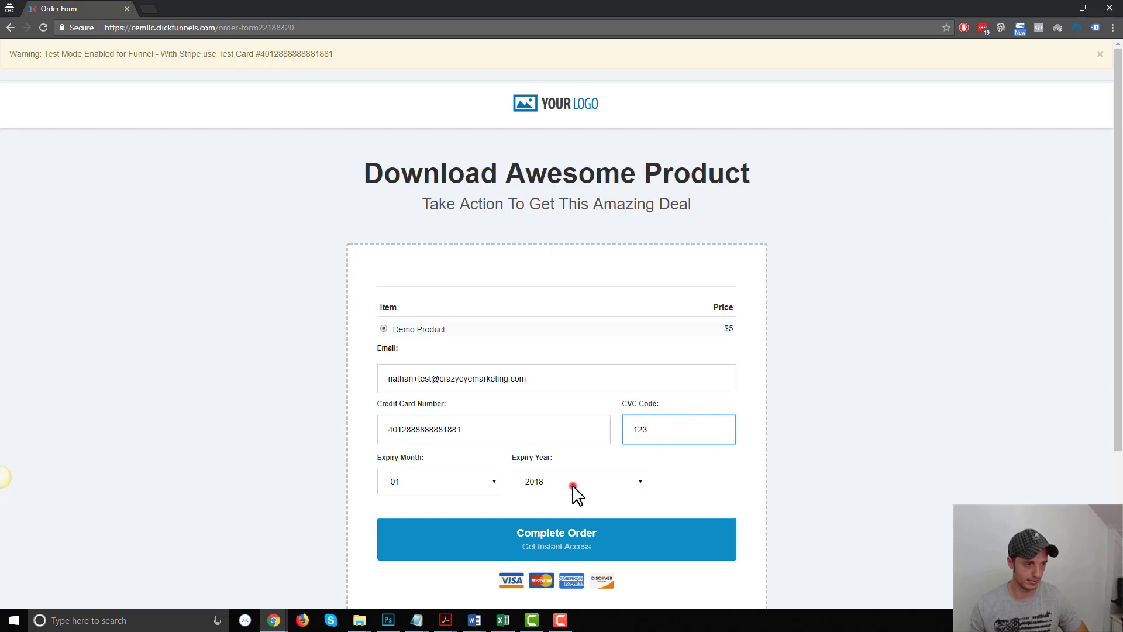
click(574, 487)
click(571, 410)
click(606, 547)
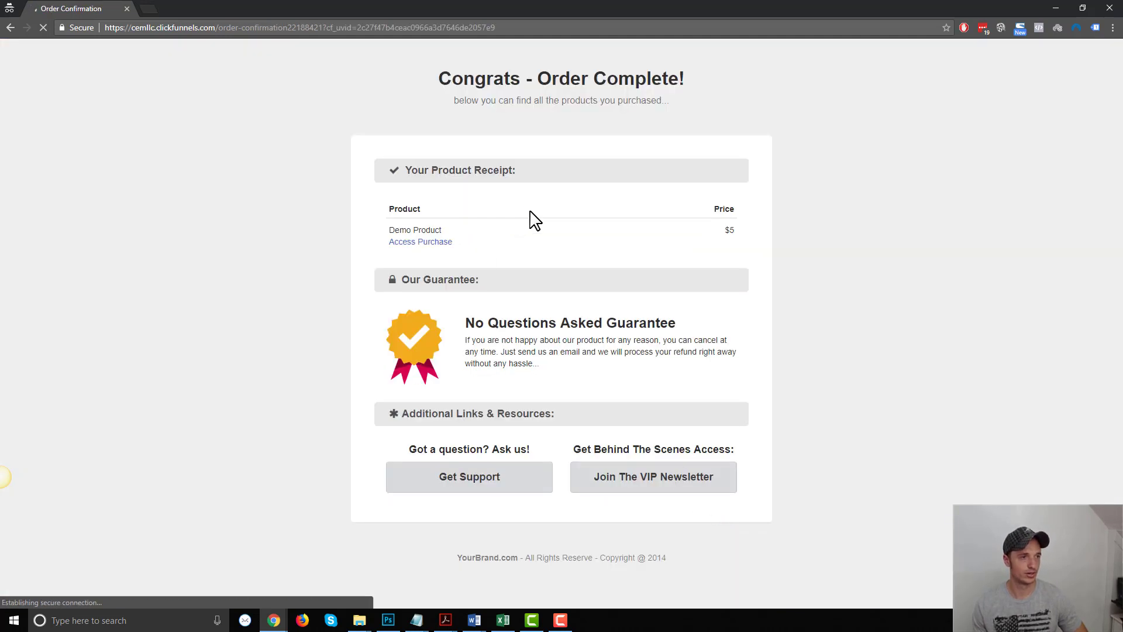
Open the purchase access page, try its download, cancel the save, and reopen Order Confirmation.
click(434, 243)
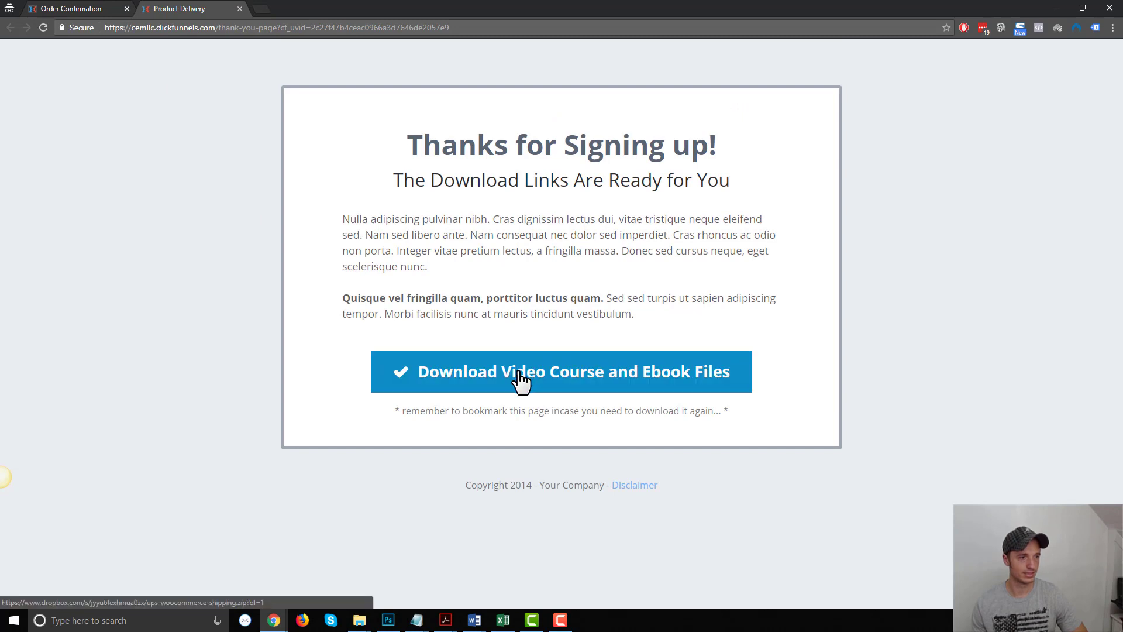
click(520, 380)
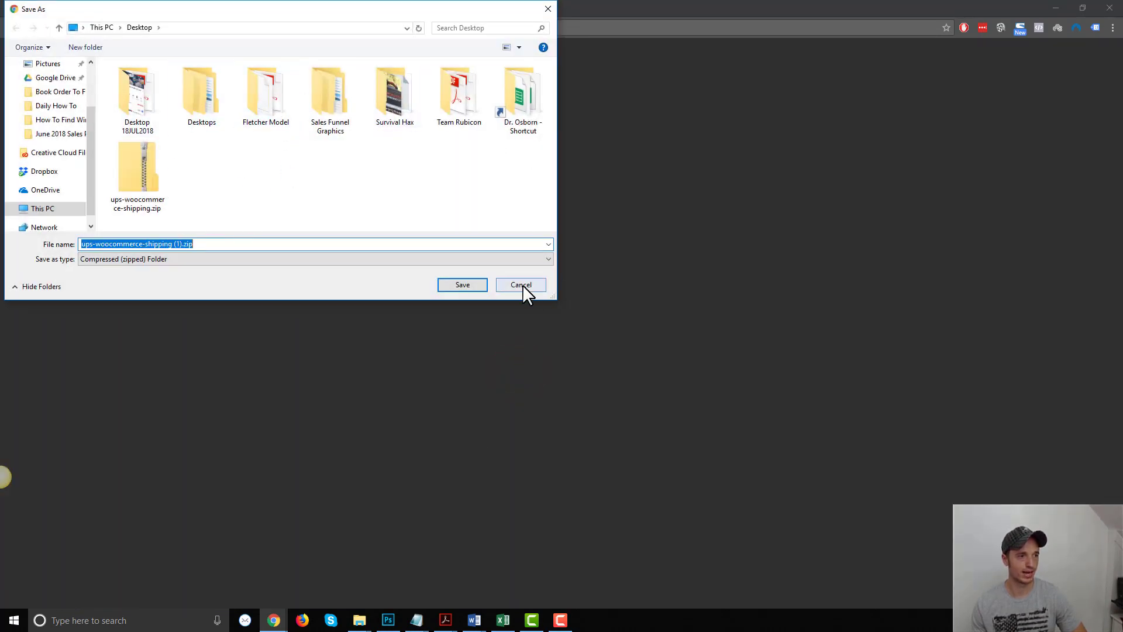
click(530, 284)
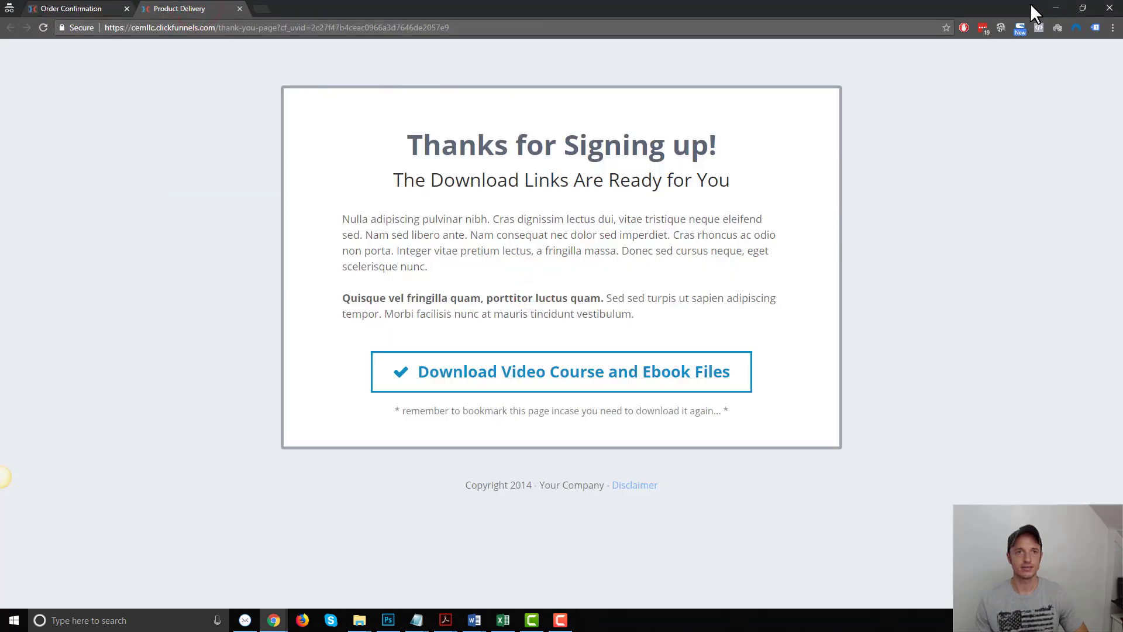
click(1056, 8)
click(316, 266)
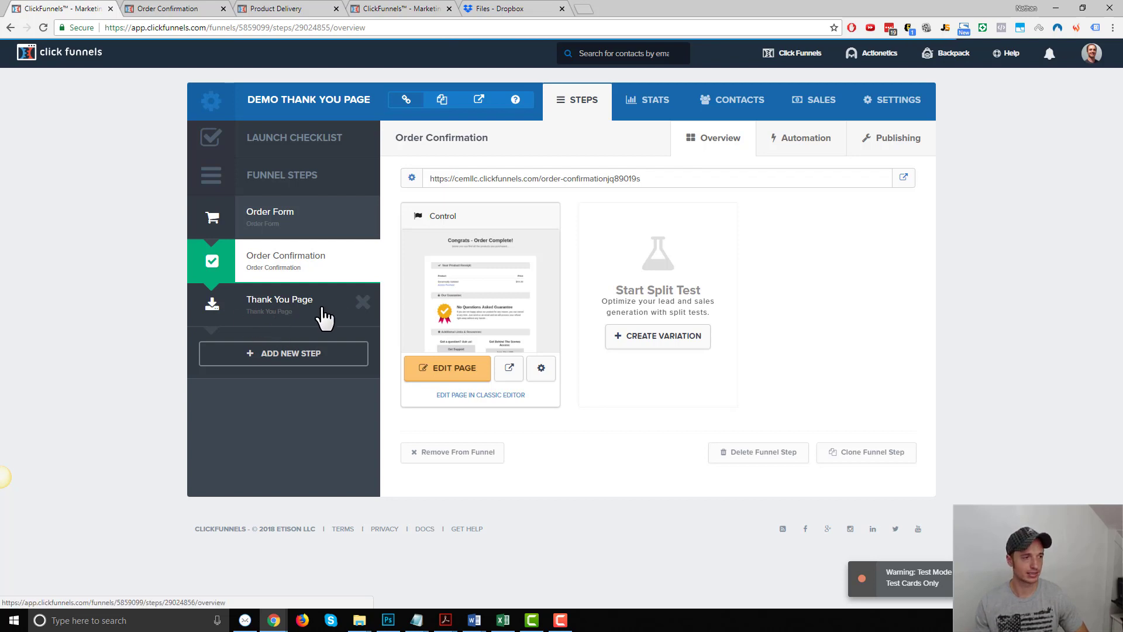
Edit Demo Product from the Order Form's Products tab and list its thank-you page options.
click(275, 222)
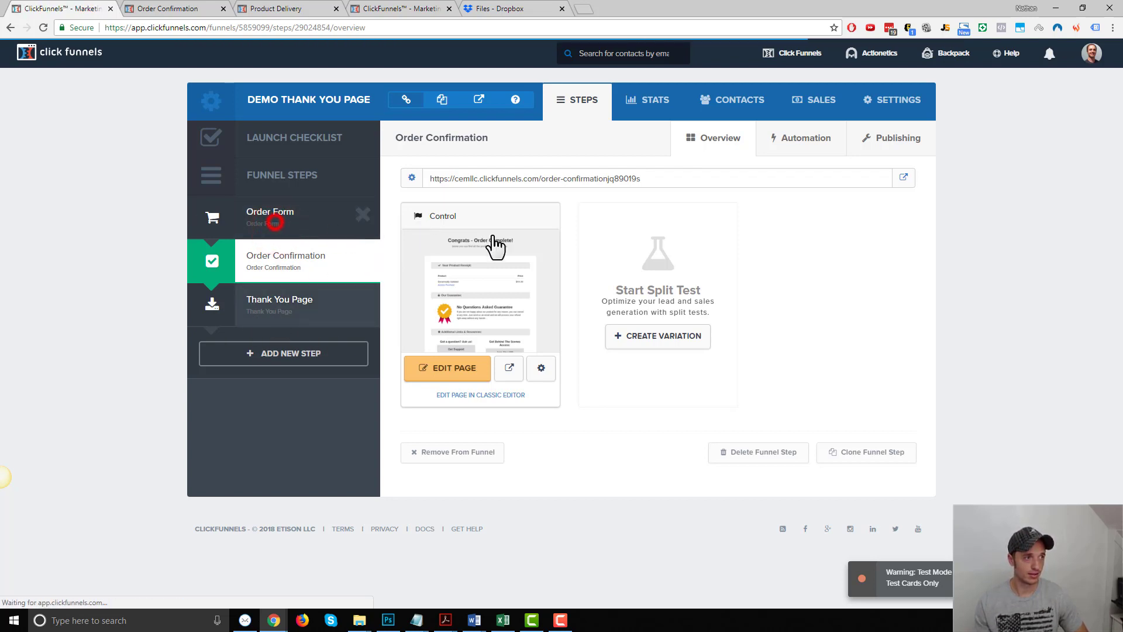
click(809, 140)
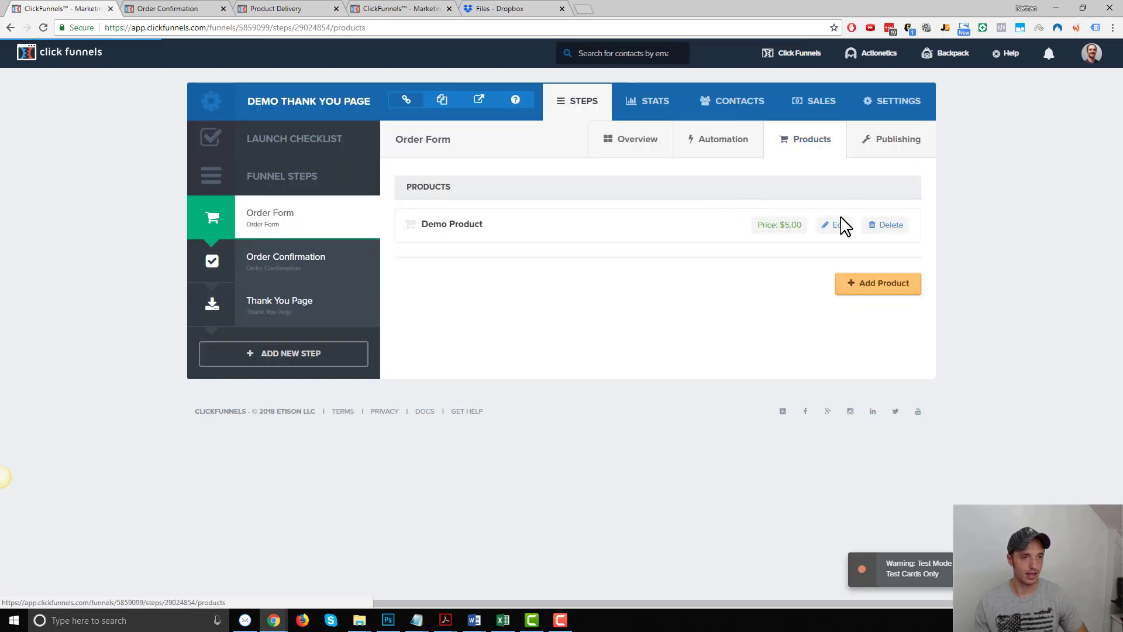
click(837, 225)
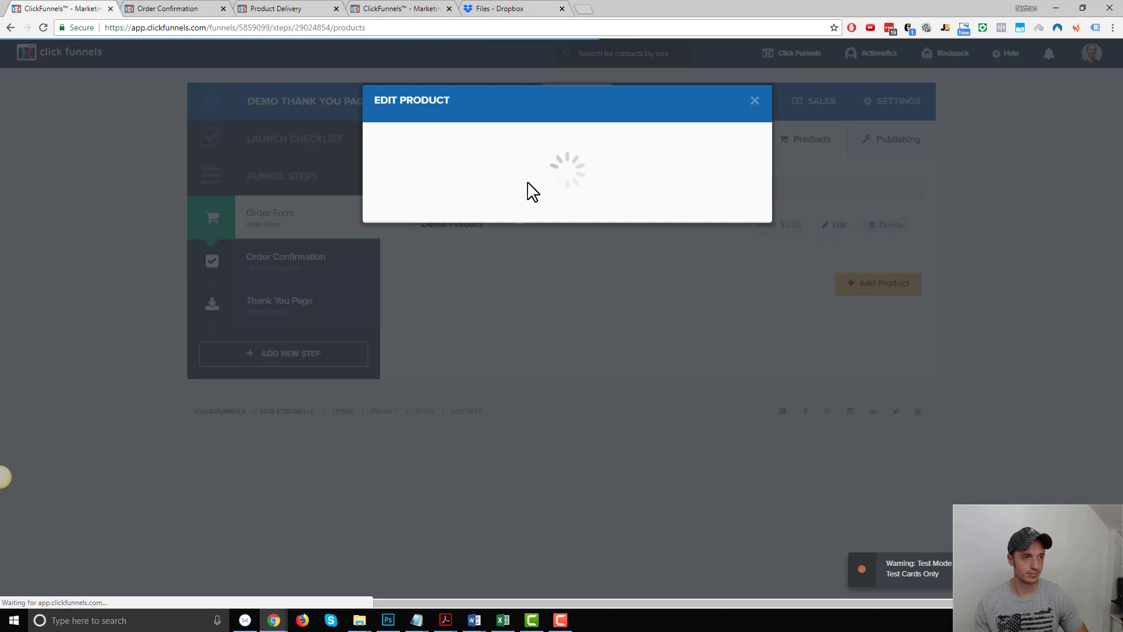
click(475, 136)
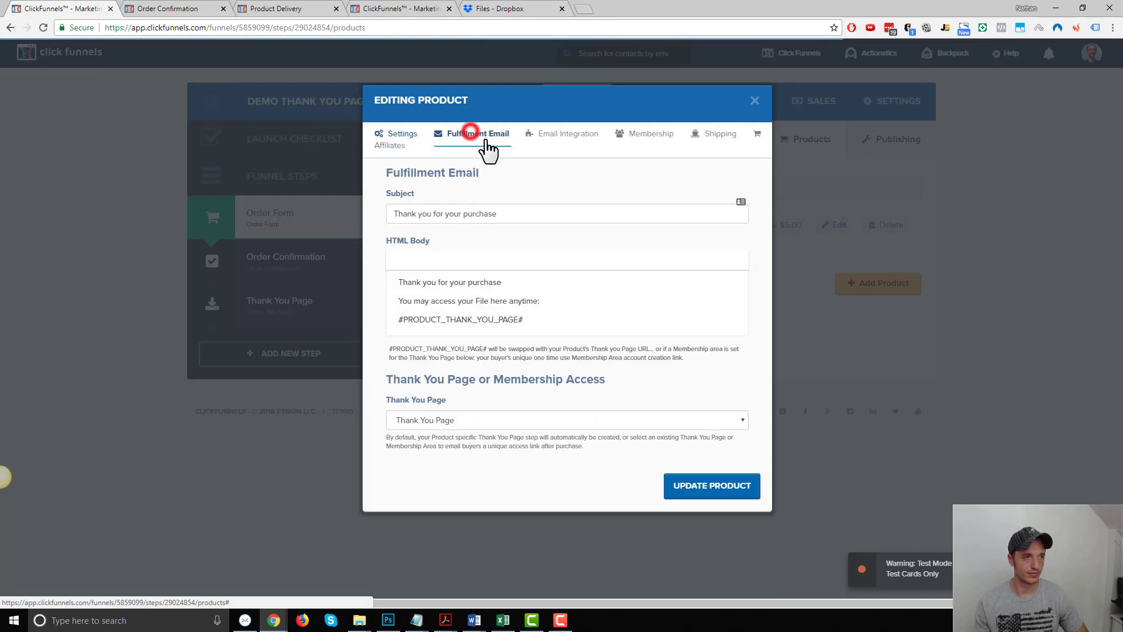
click(456, 424)
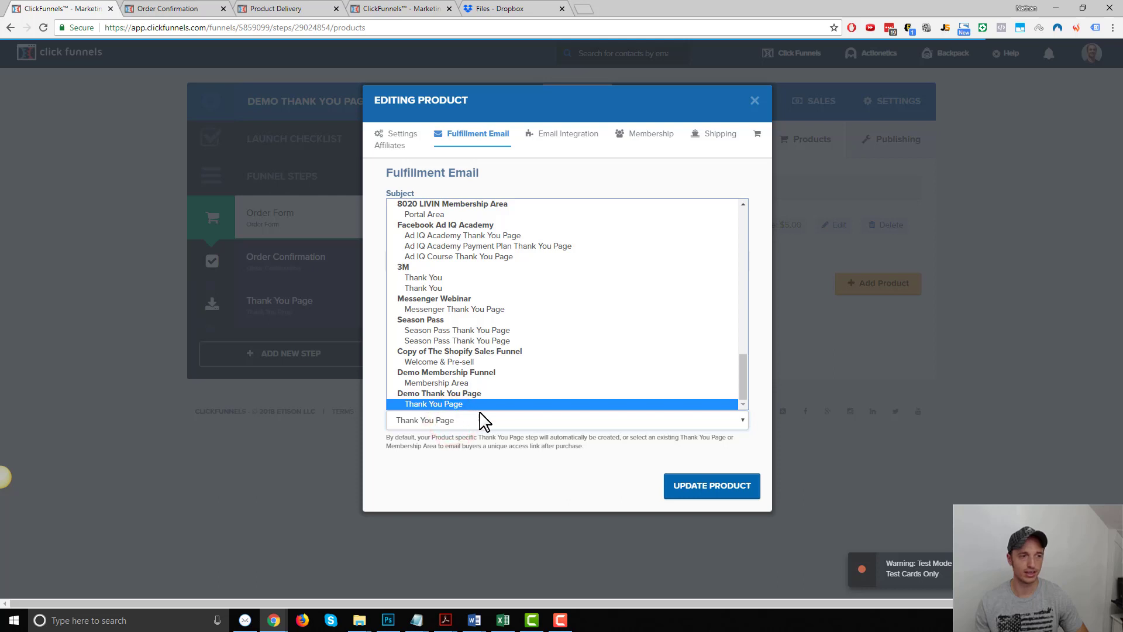